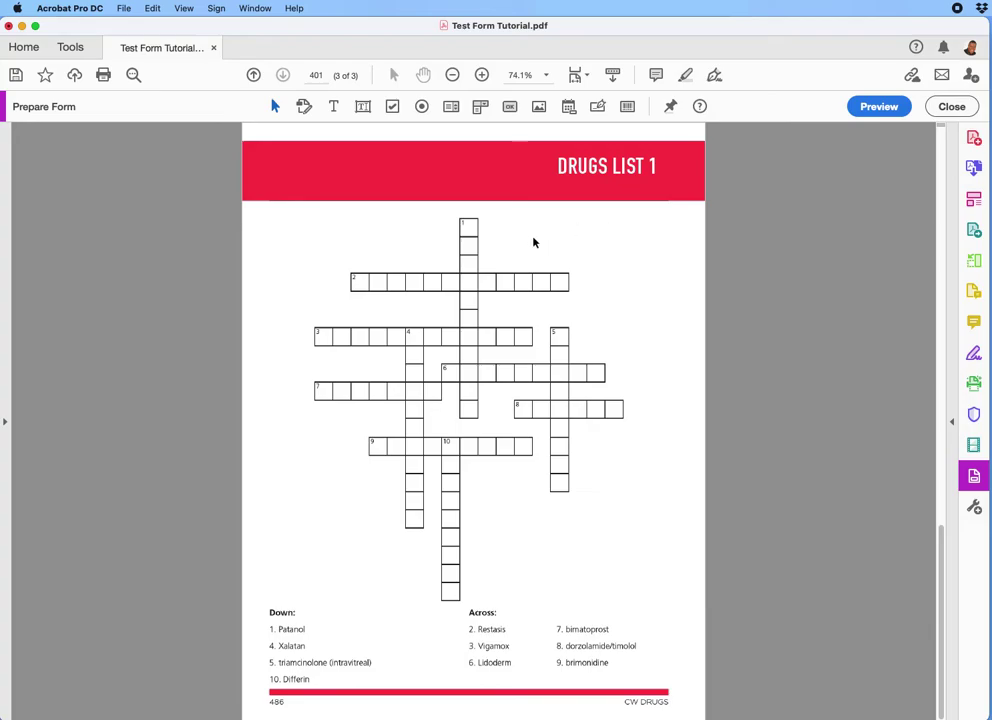
# - Add a text field named Text272 over crossword cell 1 and zoom in on it
pyautogui.rightClick(277, 225)
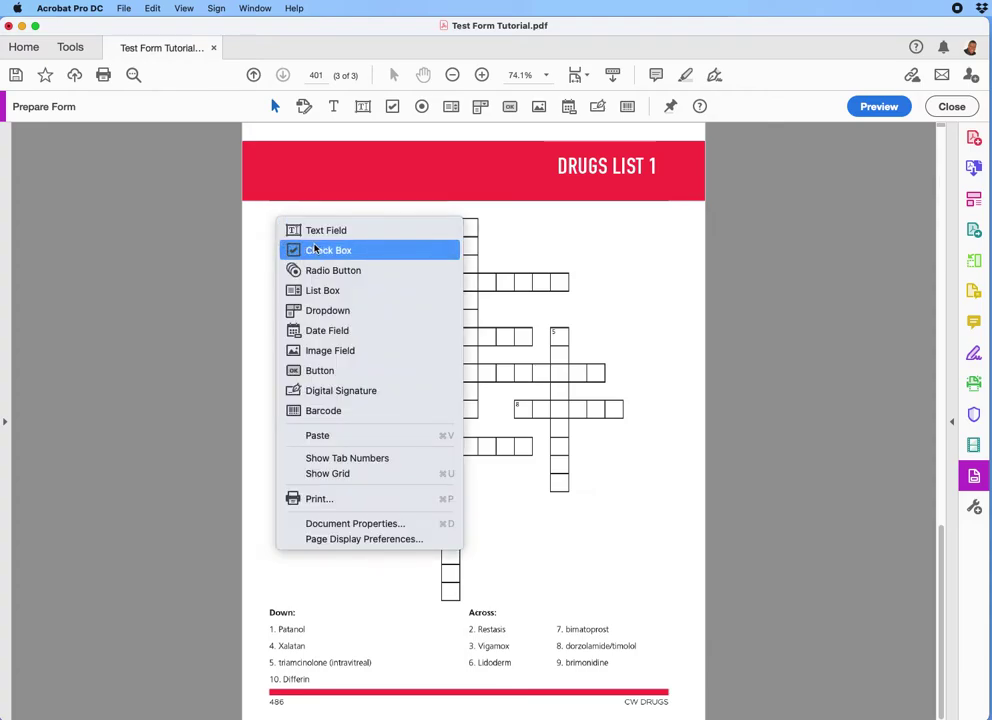
pyautogui.click(326, 230)
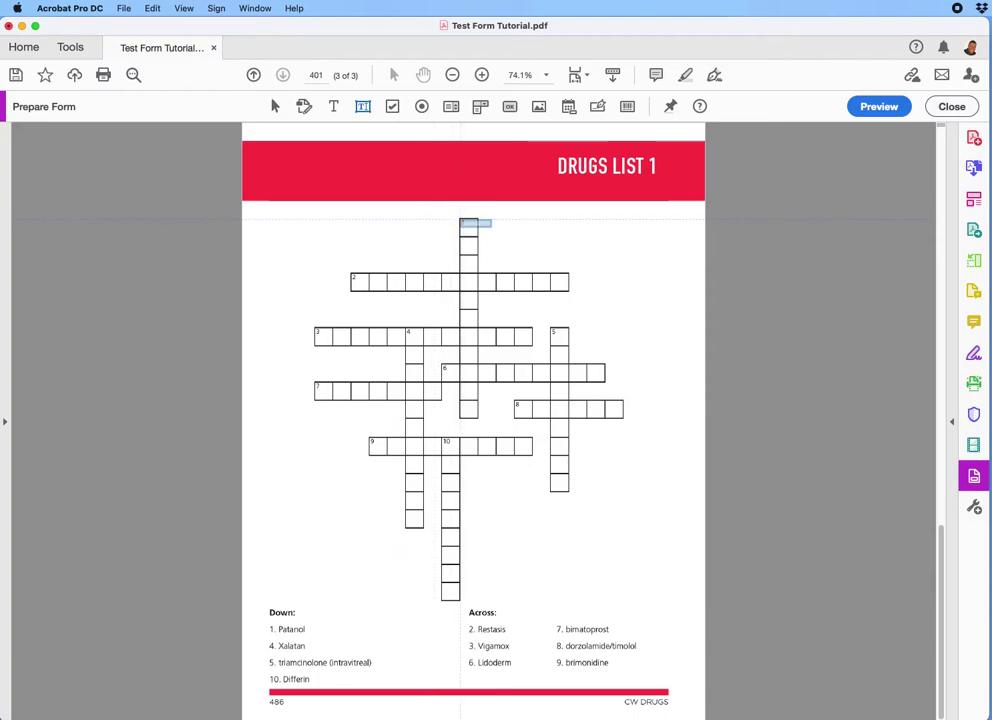
pyautogui.moveTo(460, 219); pyautogui.dragTo(477, 236)
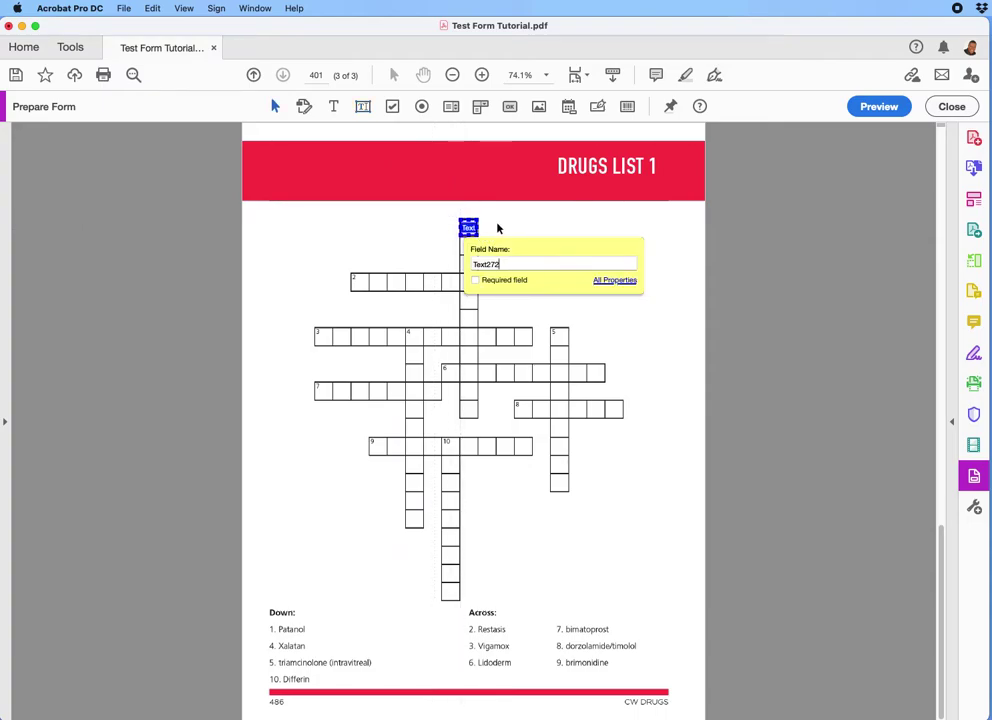
pyautogui.press('Return')
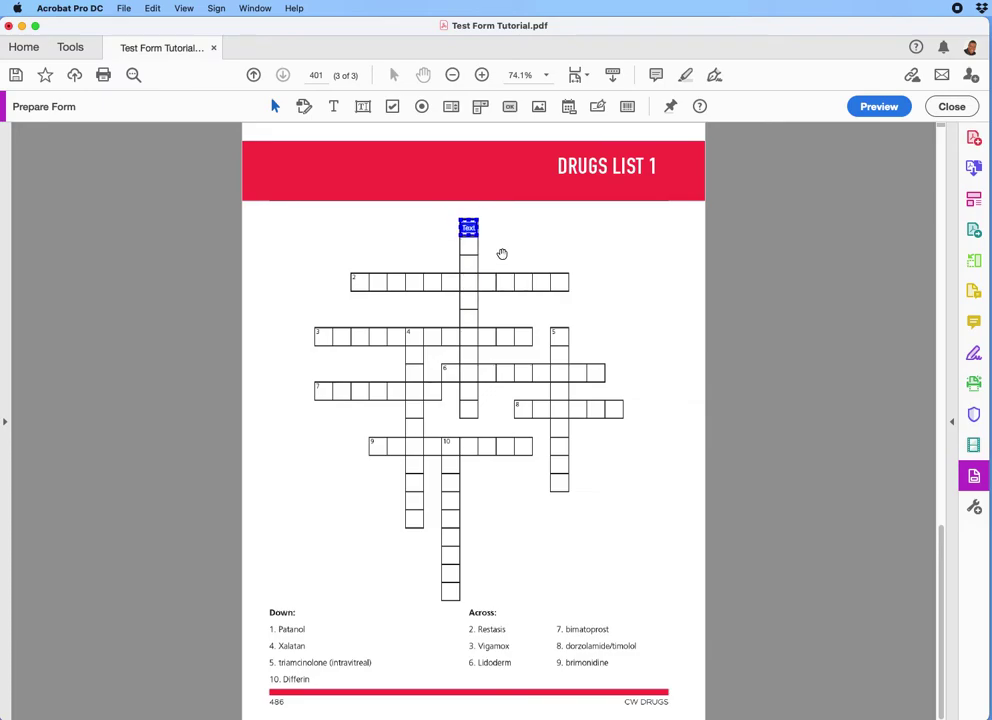
pyautogui.moveTo(447, 215); pyautogui.dragTo(527, 270)
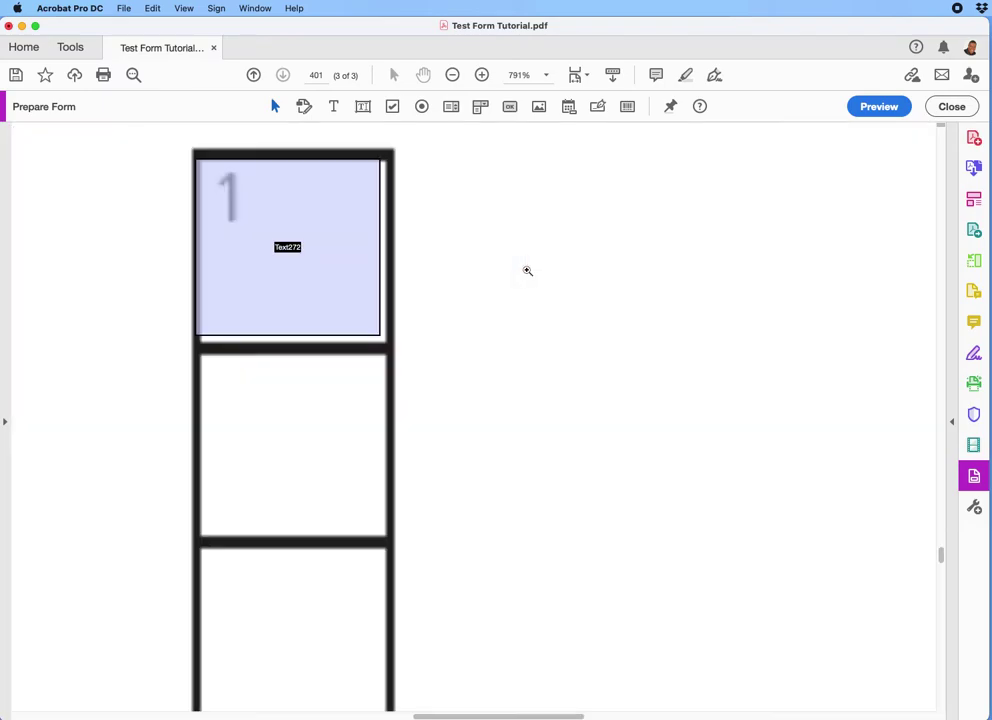
# - Nudge Text272 and shrink it from its corner to sit inside cell 1's borders
pyautogui.click(343, 262)
pyautogui.moveTo(343, 264); pyautogui.dragTo(348, 267)
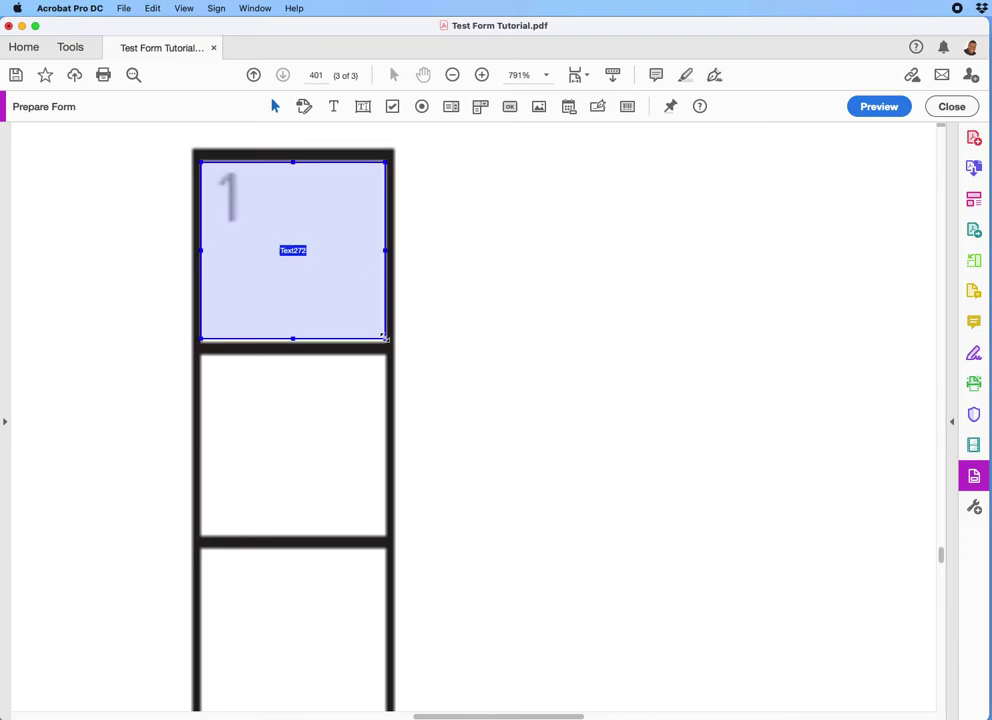
pyautogui.moveTo(385, 338); pyautogui.dragTo(379, 332)
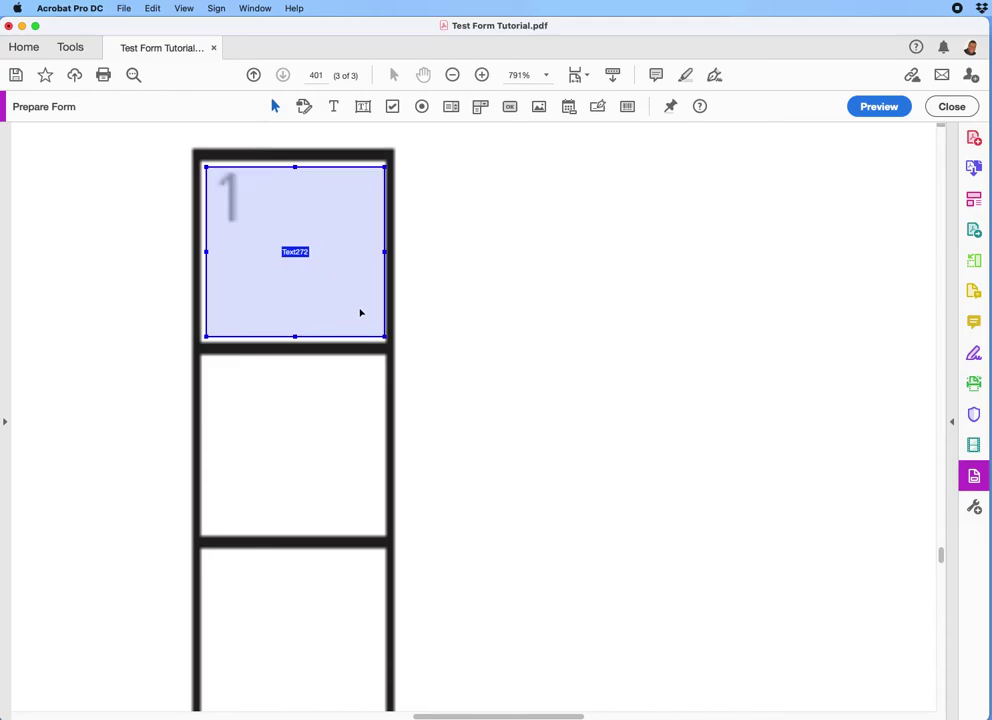
pyautogui.moveTo(384, 336); pyautogui.dragTo(379, 331)
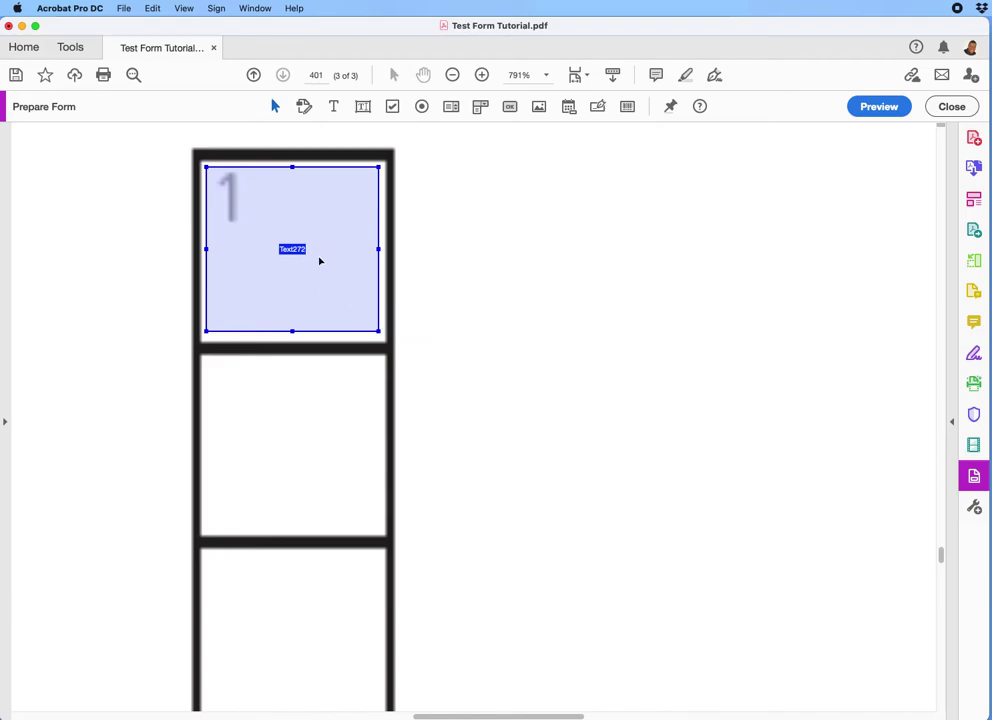
# - In Text272's properties, centre the text and limit it to 1 character
pyautogui.rightClick(312, 251)
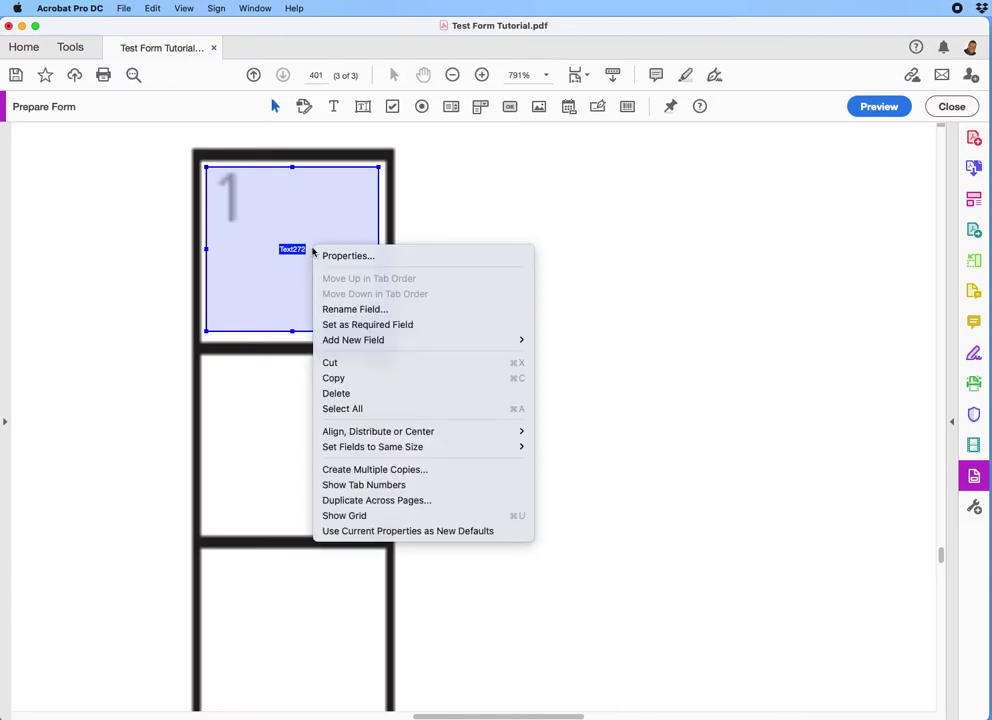
pyautogui.click(328, 255)
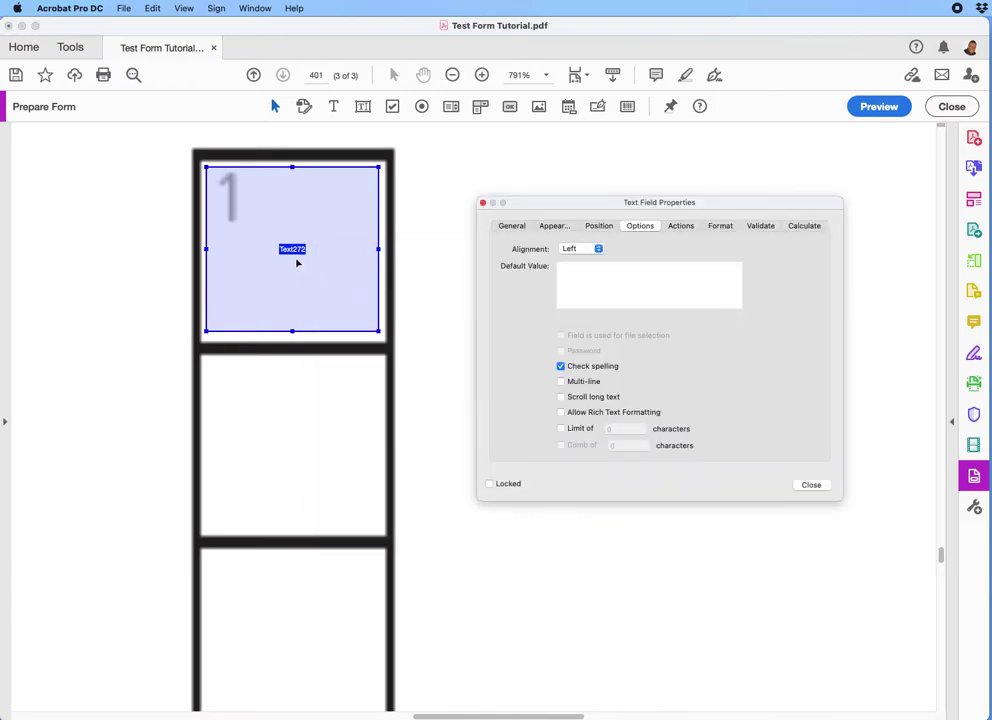
pyautogui.click(583, 250)
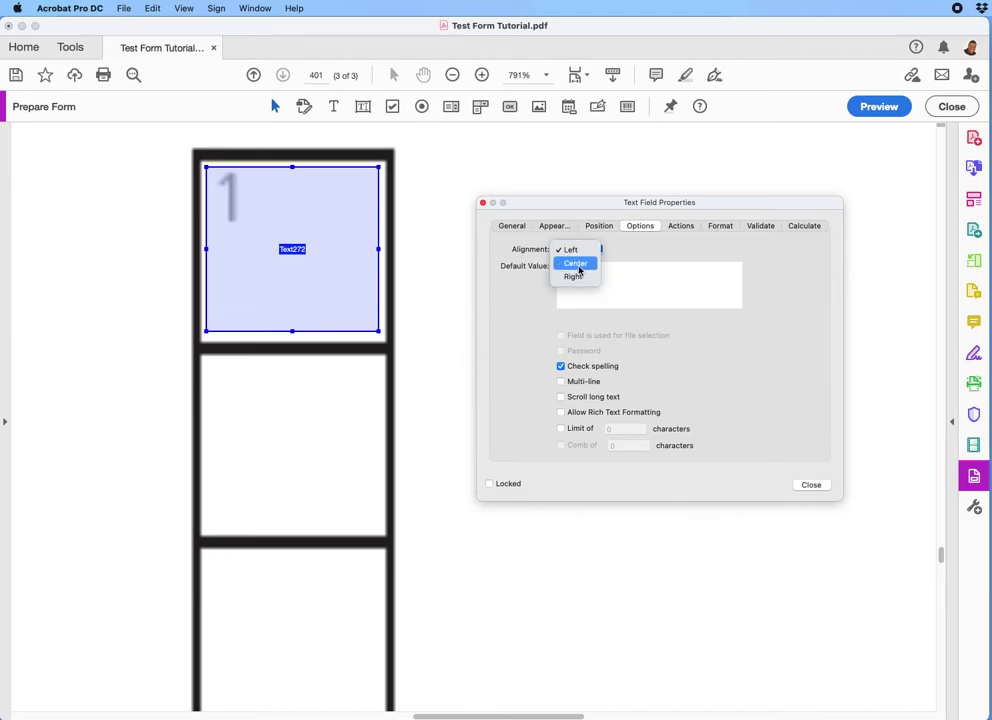
pyautogui.click(579, 265)
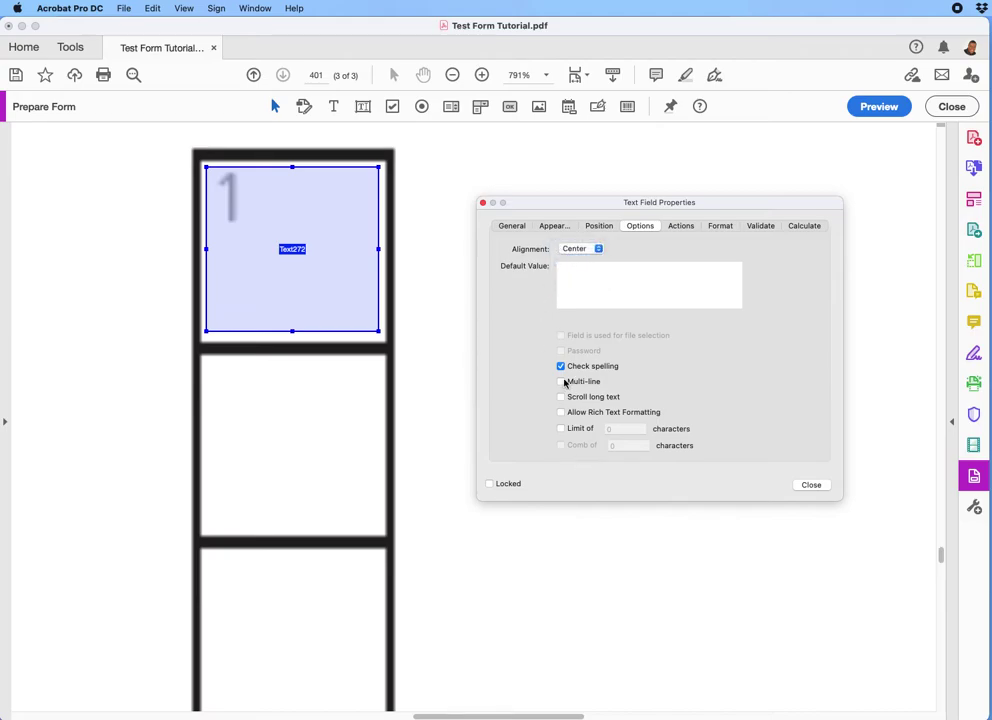
pyautogui.click(563, 429)
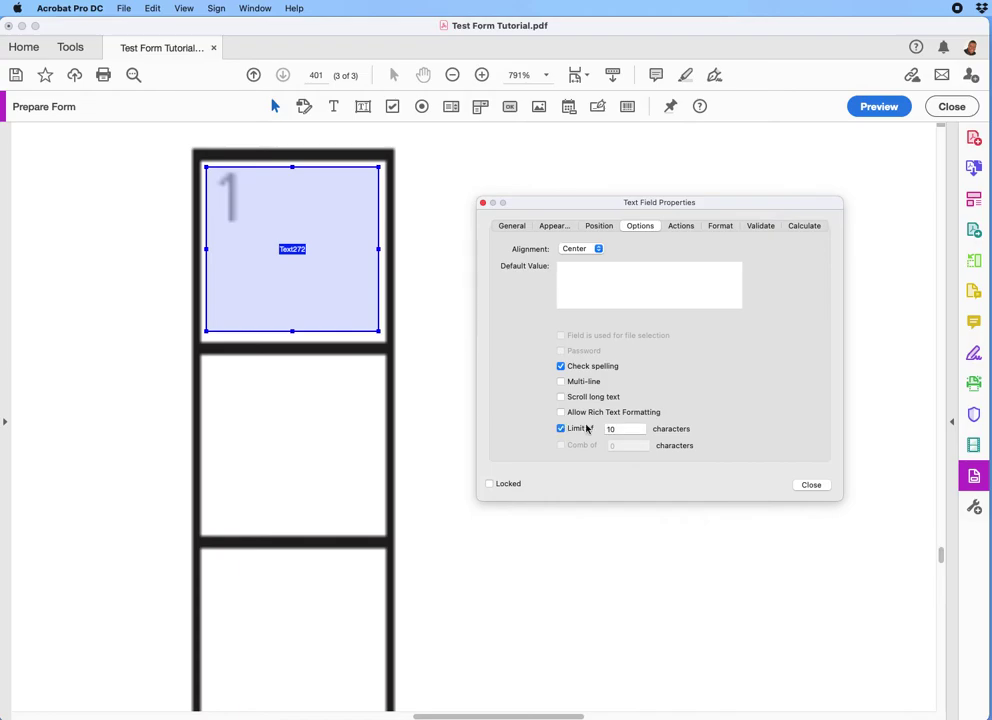
pyautogui.write('1')
# - Set Text272's font size to 10 in Appearance and close the properties
pyautogui.click(516, 226)
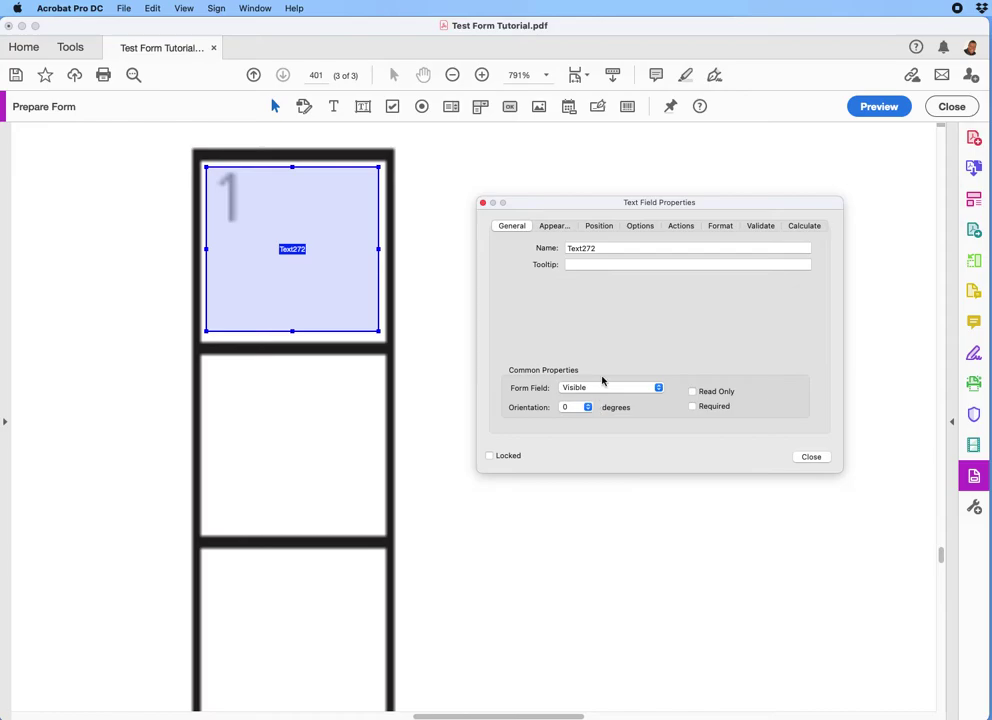
pyautogui.click(553, 226)
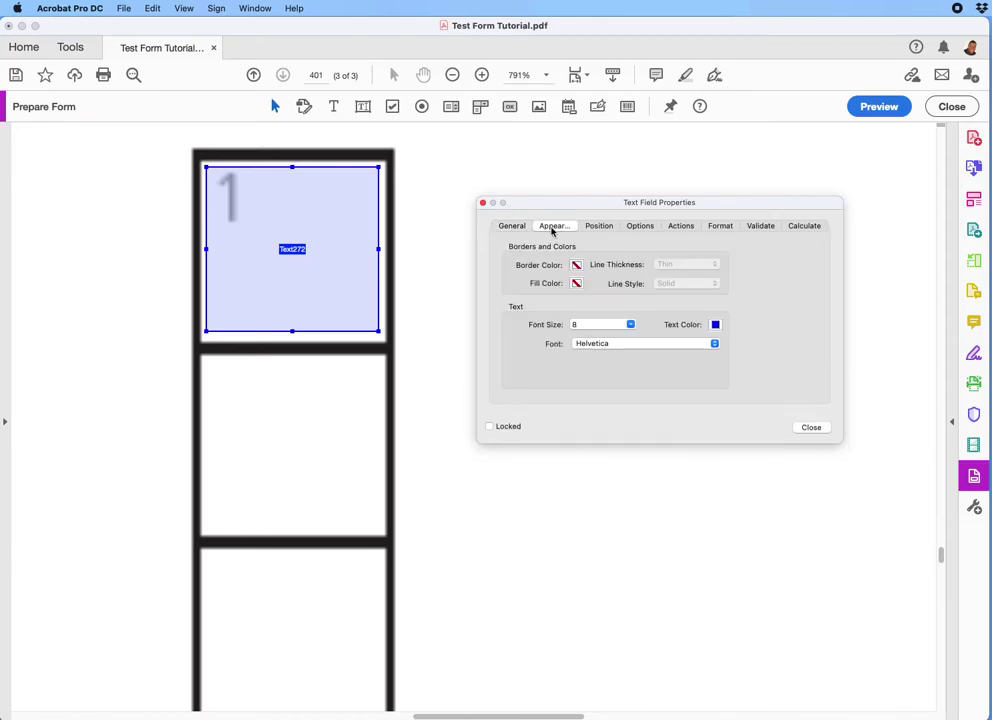
pyautogui.click(630, 326)
pyautogui.click(579, 362)
pyautogui.click(822, 428)
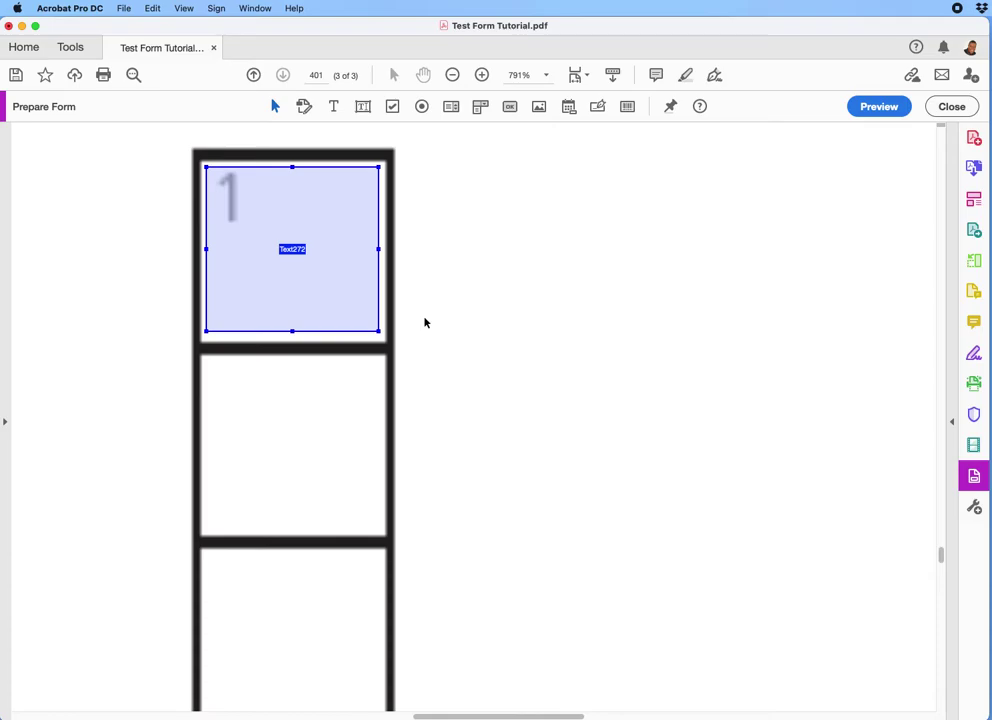
# - Zoom in on the top of the crossword around answers 1–8 and reselect Text272
pyautogui.press('super+0')
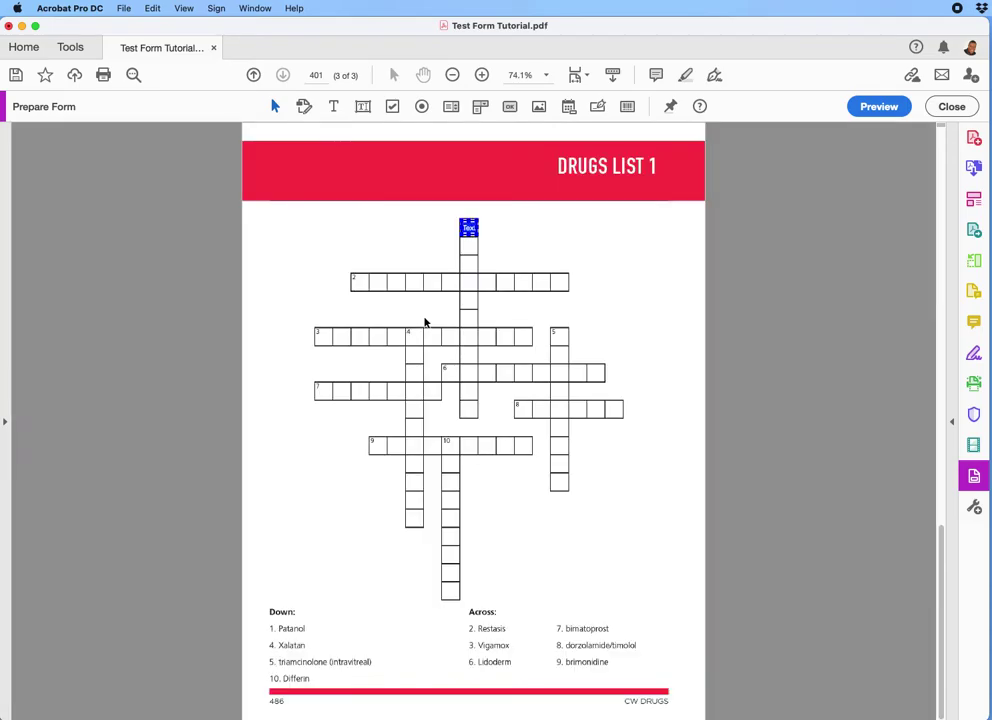
pyautogui.click(301, 221)
pyautogui.moveTo(305, 213); pyautogui.dragTo(561, 422)
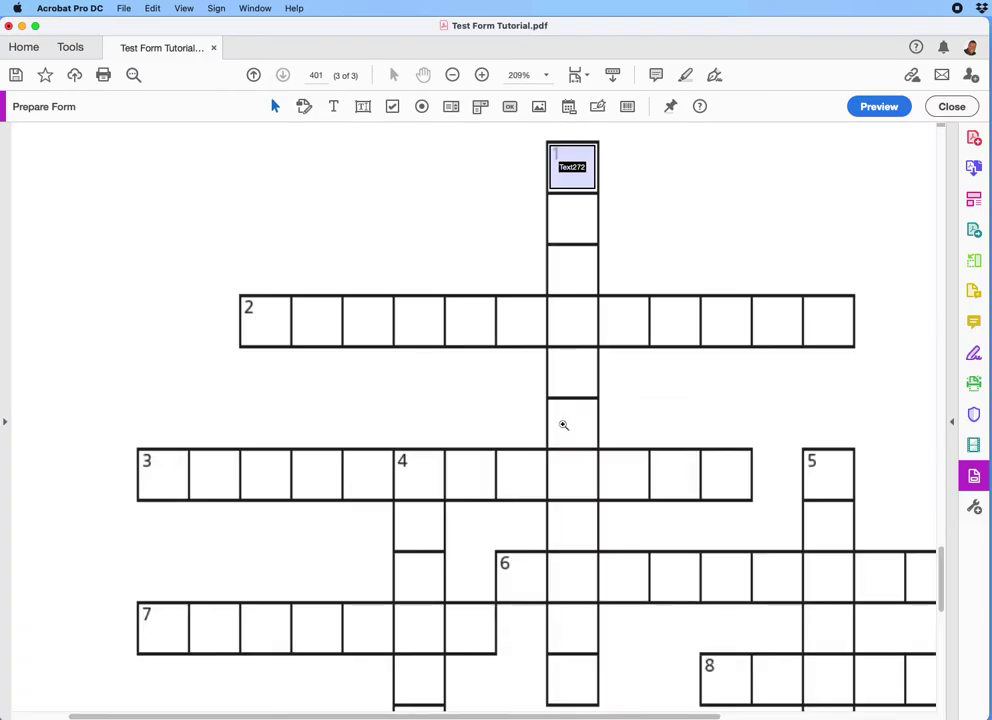
pyautogui.click(569, 168)
# - Create multiple copies of Text272: 10 down and 1 across
pyautogui.rightClick(571, 169)
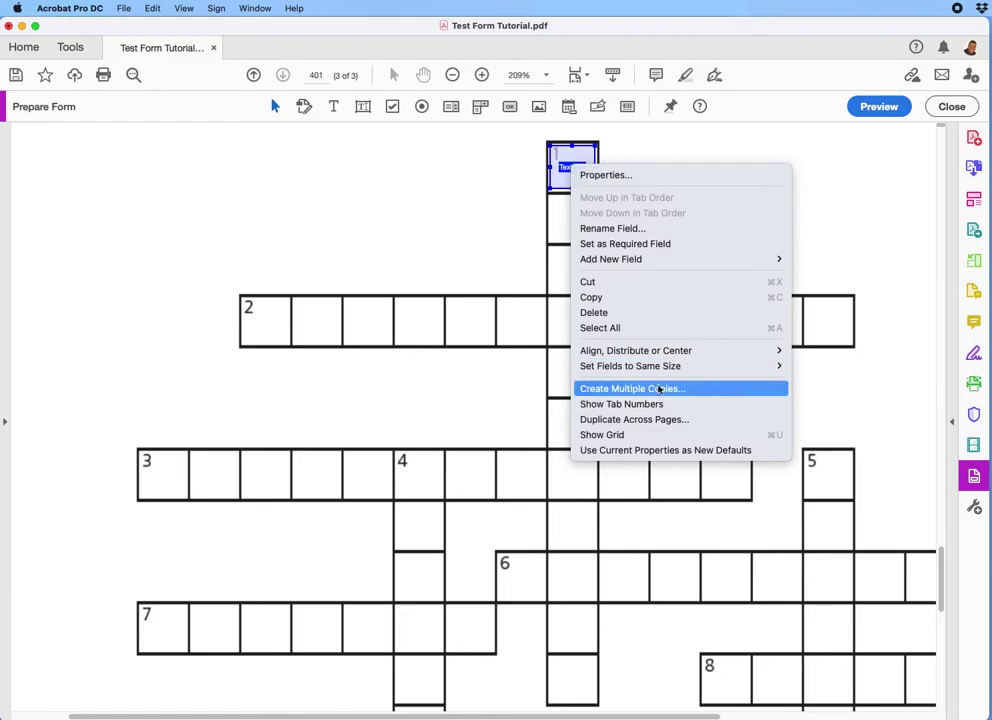
pyautogui.click(659, 389)
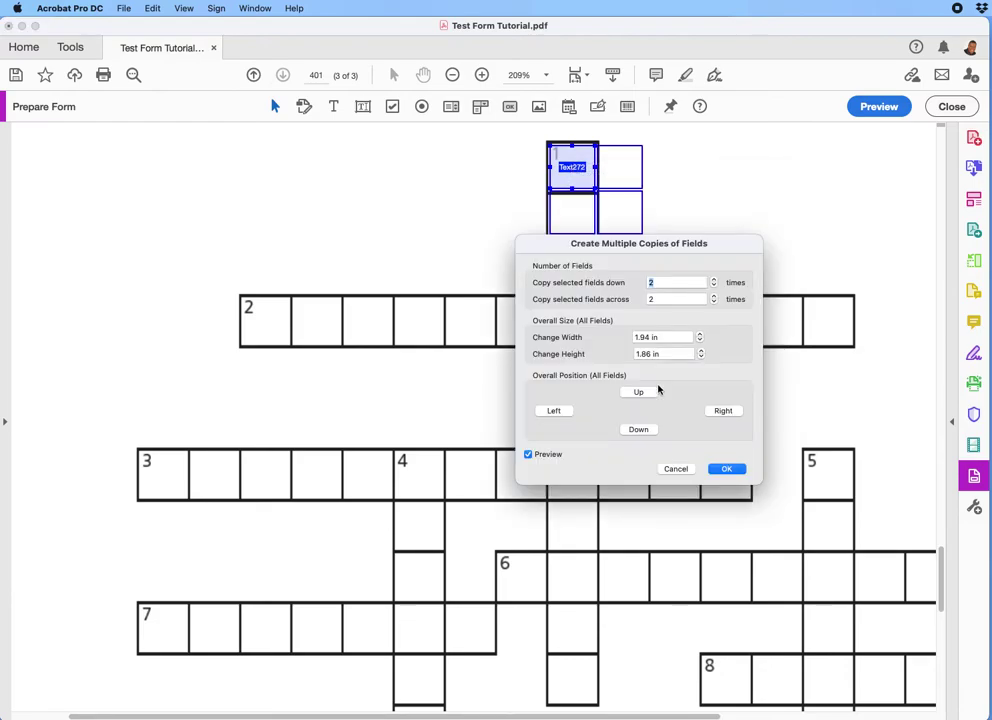
pyautogui.write('10')
pyautogui.press('Tab')
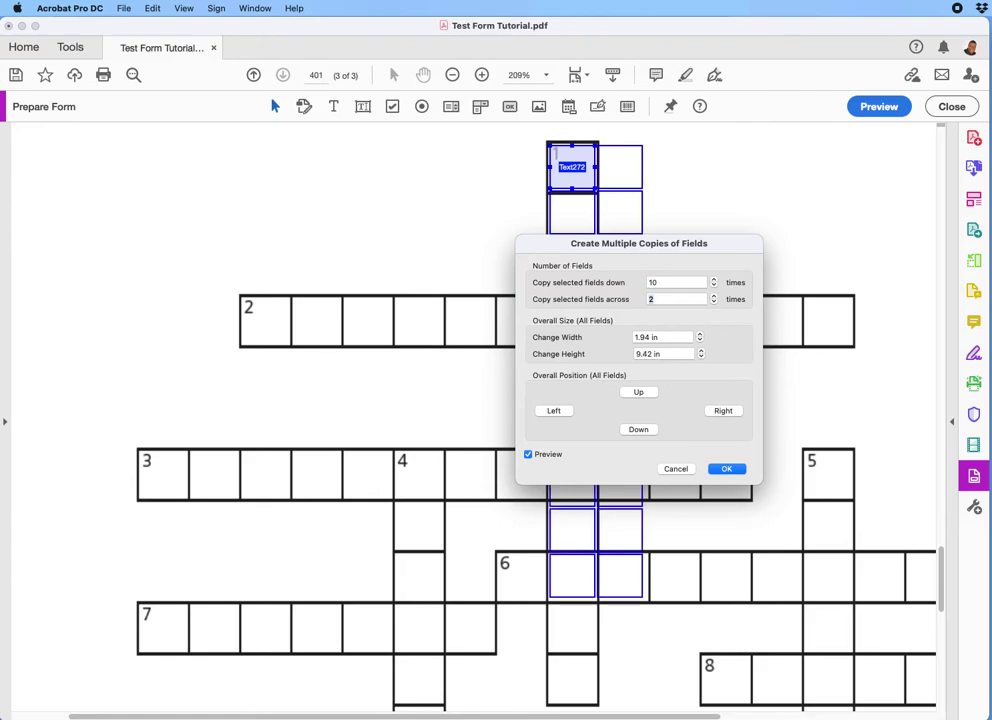
pyautogui.write('1')
pyautogui.press('Return')
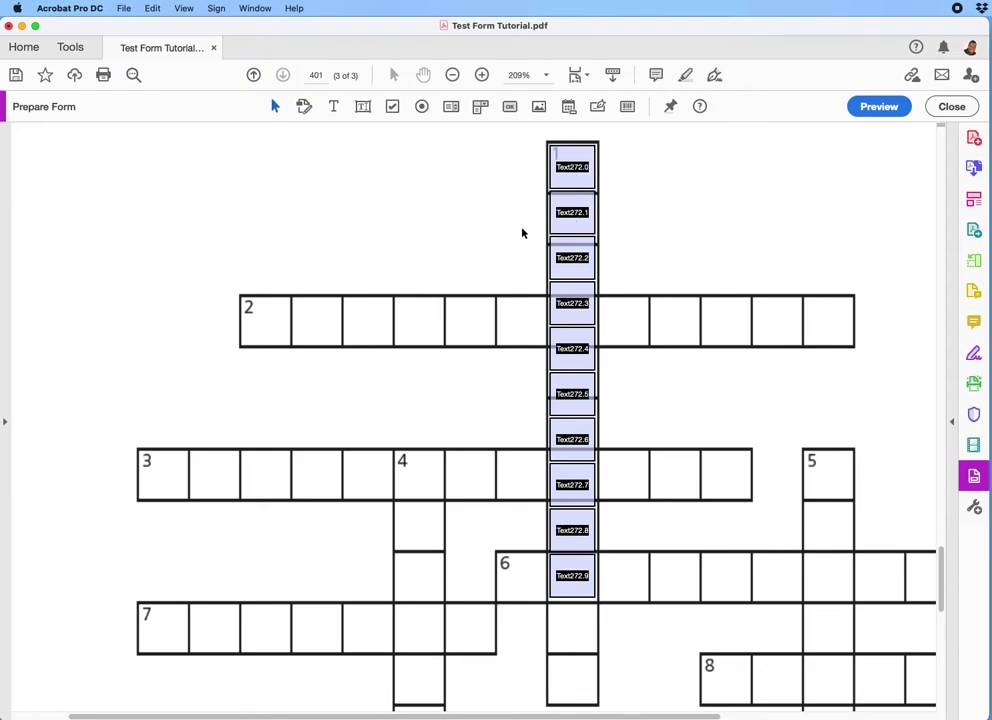
# - Move the copies aside and place Text272.1 and .2 in the first cells of answers 2 and 3
pyautogui.moveTo(521, 224); pyautogui.dragTo(590, 588)
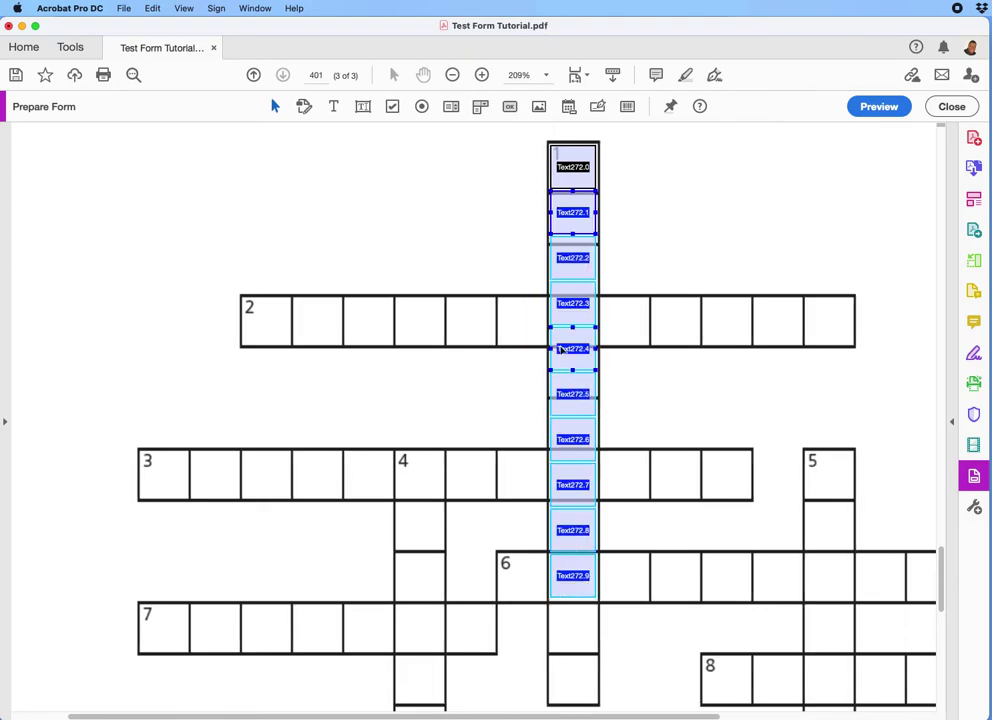
pyautogui.moveTo(578, 214); pyautogui.dragTo(101, 176)
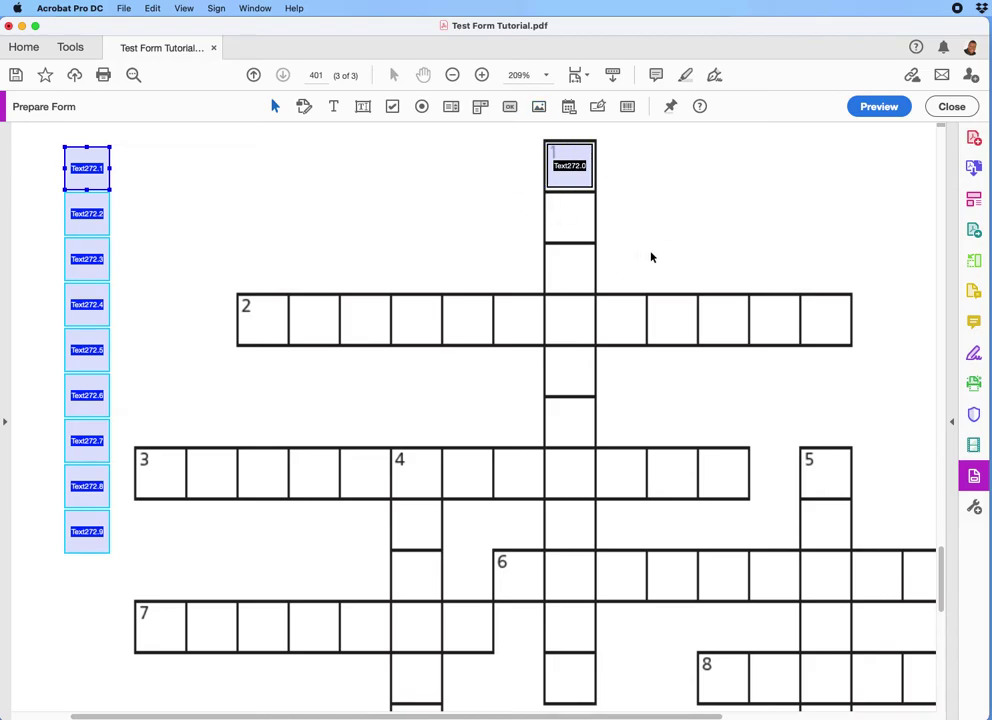
pyautogui.click(316, 260)
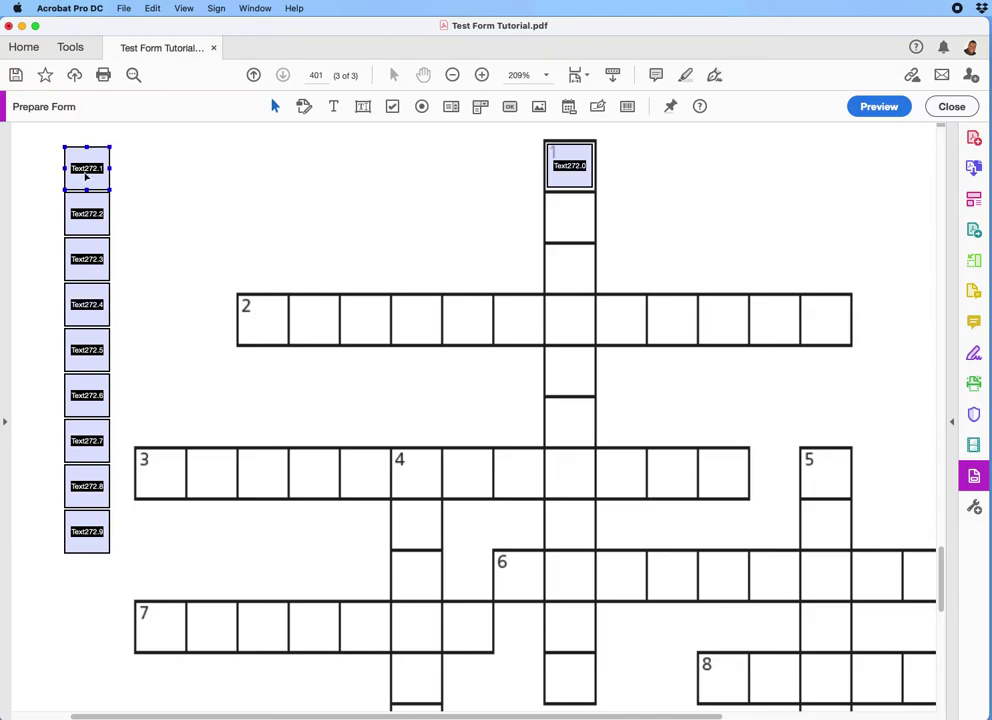
pyautogui.moveTo(86, 175); pyautogui.dragTo(265, 326)
pyautogui.click(88, 215)
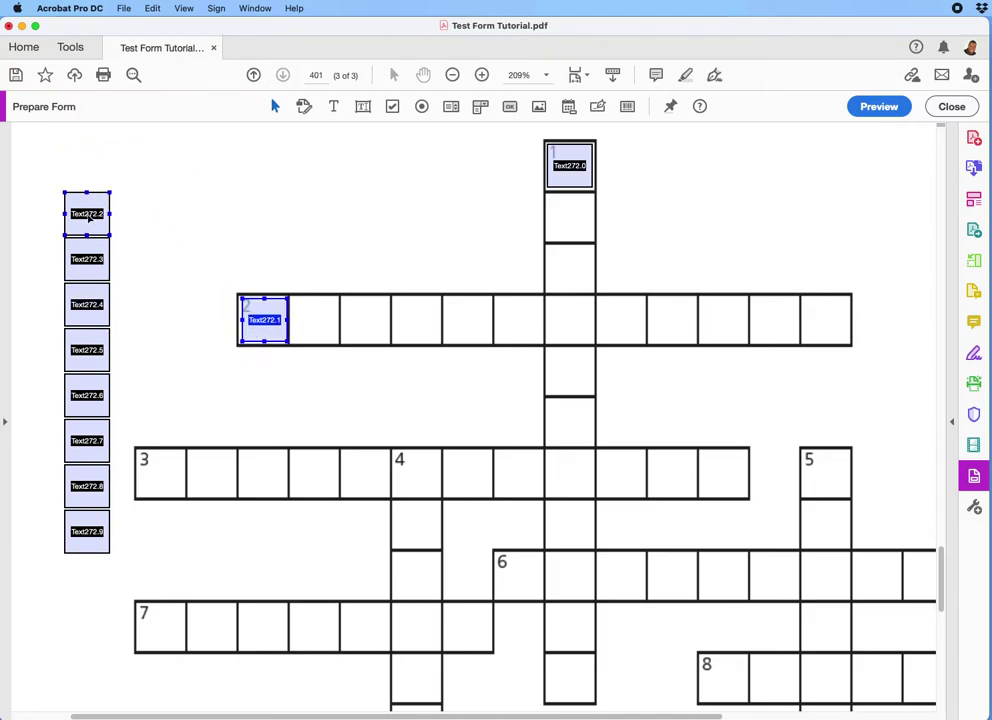
pyautogui.moveTo(88, 215); pyautogui.dragTo(160, 476)
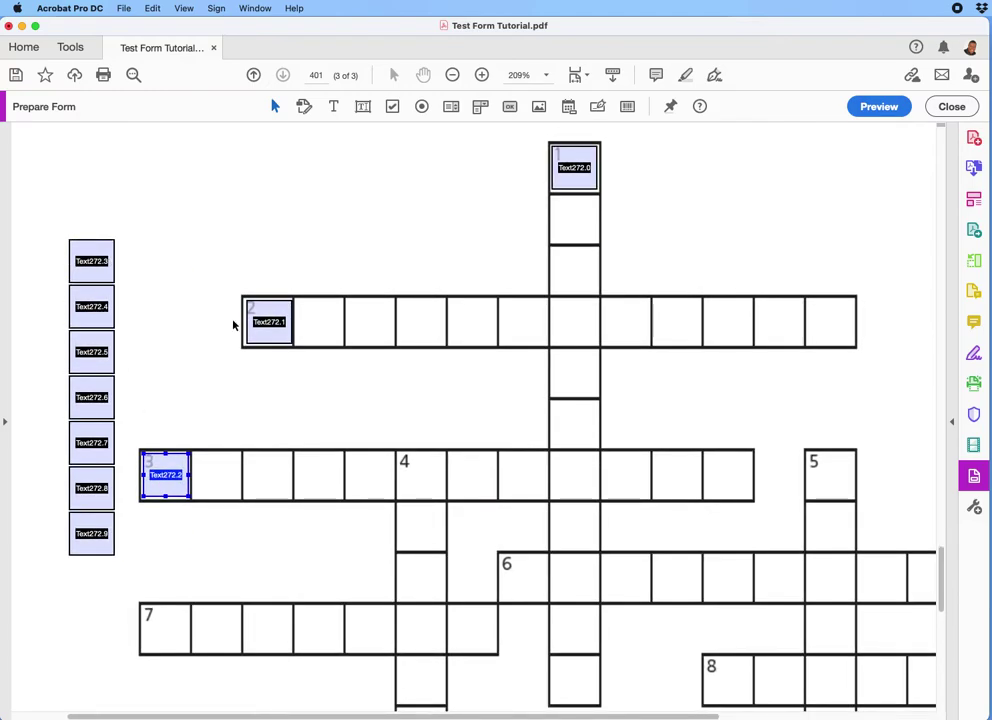
# - Move spare fields into the first cells of answers 7 and 5
pyautogui.click(262, 321)
pyautogui.scroll(-1, 255, 322)
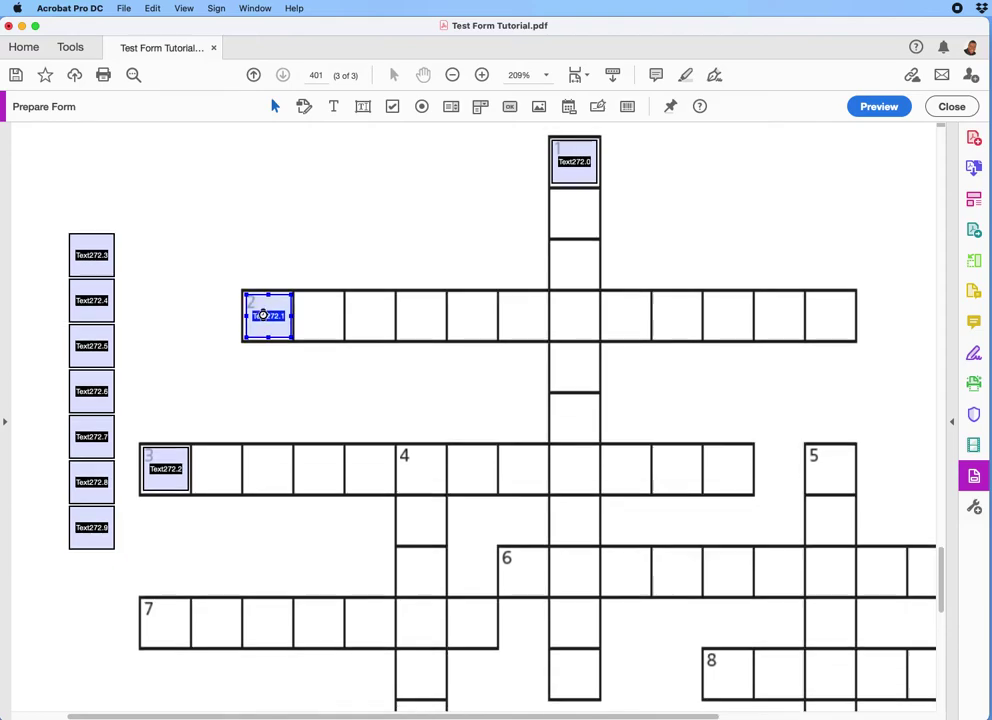
pyautogui.keyDown('shift'); pyautogui.click(84, 258); pyautogui.keyUp('shift')
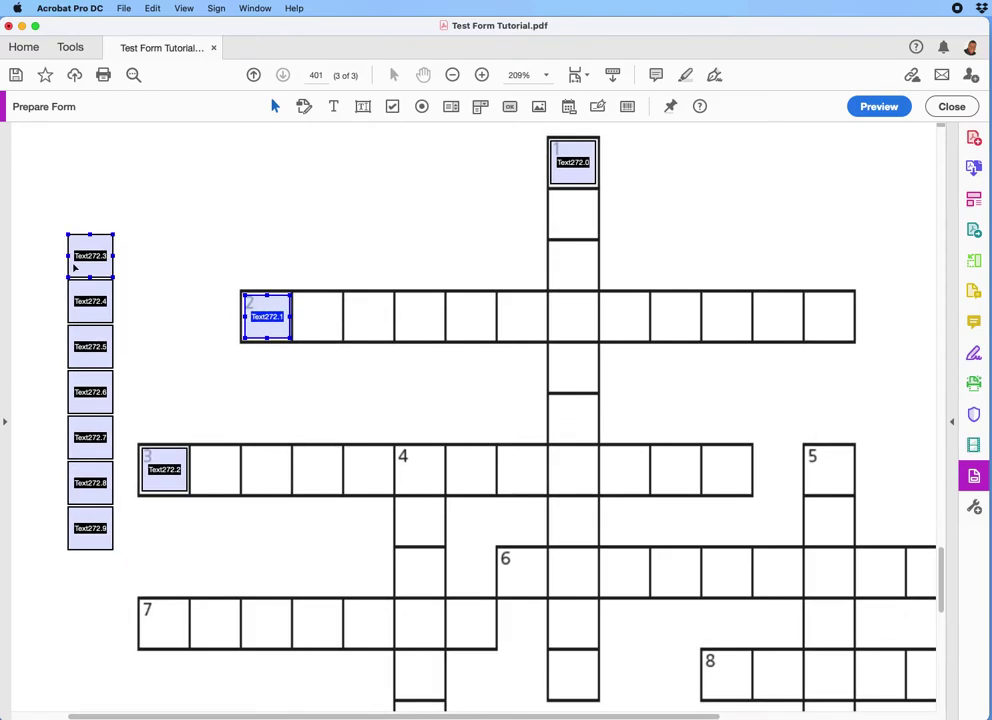
pyautogui.moveTo(84, 258); pyautogui.dragTo(155, 626)
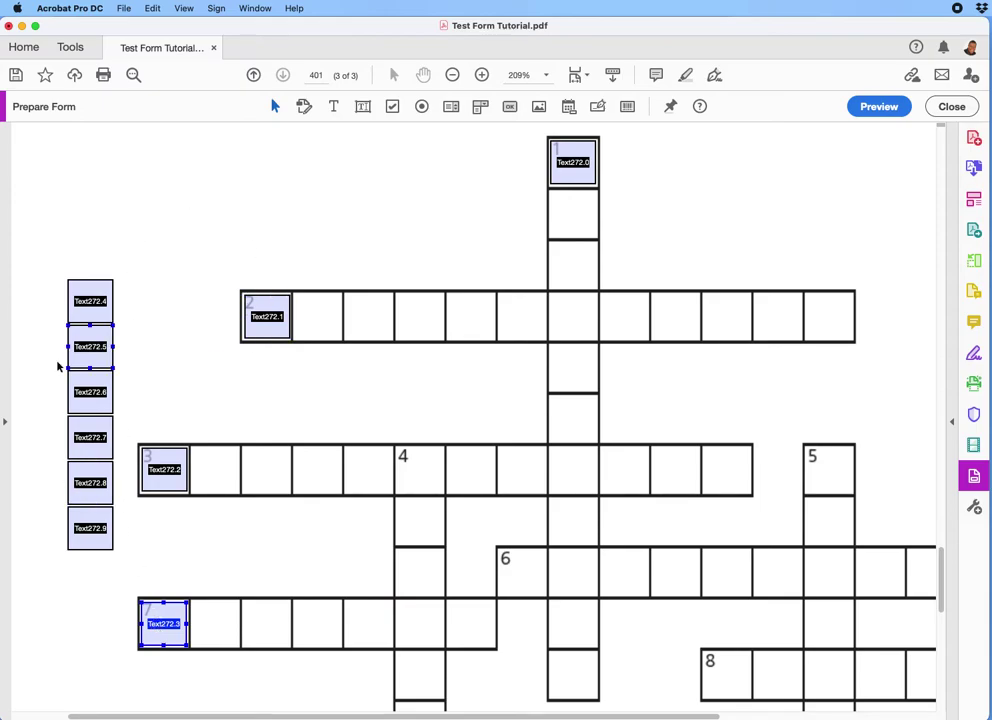
pyautogui.moveTo(90, 300); pyautogui.dragTo(830, 473)
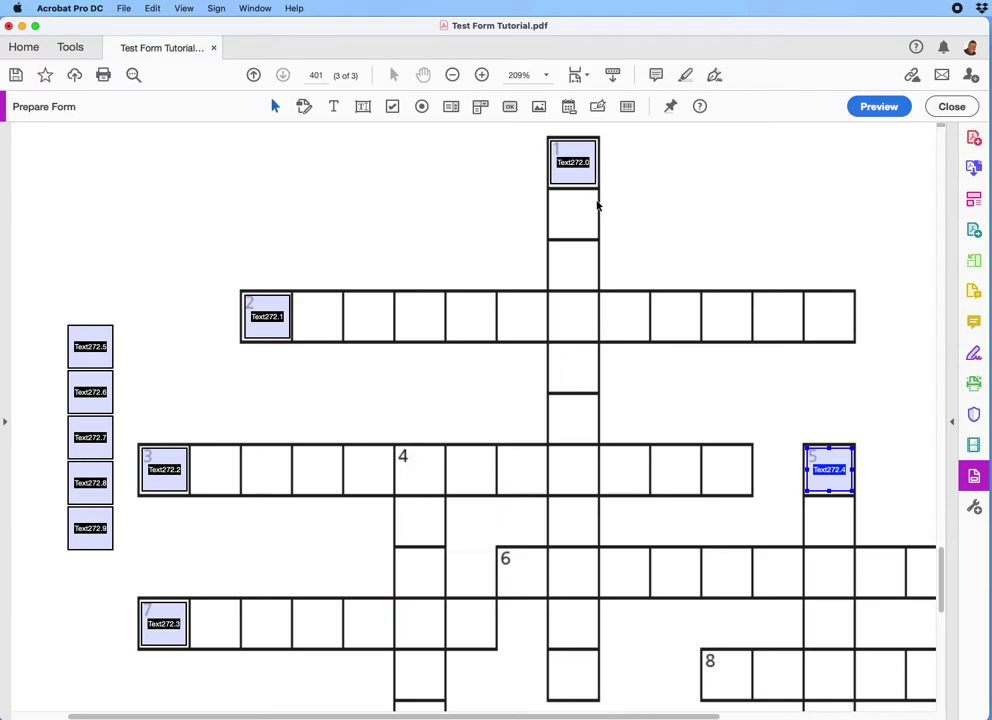
# - Toggle the clue 1 and clue 3 fields in and out of the selection
pyautogui.keyDown('shift'); pyautogui.click(575, 168); pyautogui.keyUp('shift')
pyautogui.keyDown('shift'); pyautogui.click(580, 170); pyautogui.keyUp('shift')
pyautogui.keyDown('shift'); pyautogui.click(156, 452); pyautogui.keyUp('shift')
pyautogui.keyDown('shift'); pyautogui.click(148, 476); pyautogui.keyUp('shift')
pyautogui.keyDown('shift'); pyautogui.click(579, 162); pyautogui.keyUp('shift')
pyautogui.keyDown('shift'); pyautogui.click(579, 162); pyautogui.keyUp('shift')
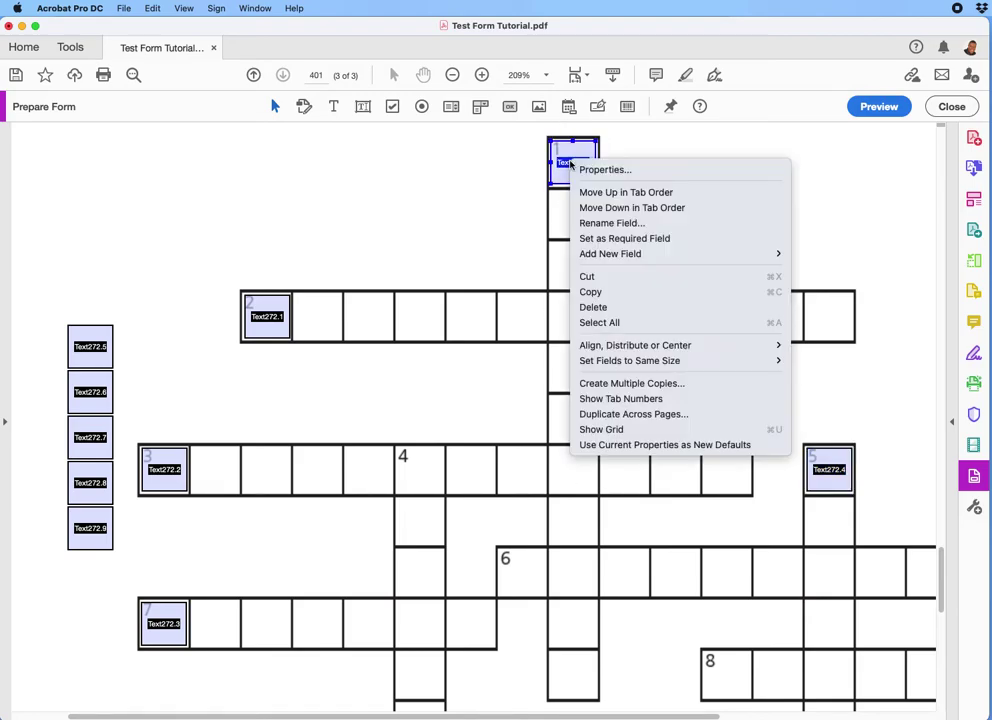
# - Create multiple copies of the clue 1 field: 11 down and 1 across
pyautogui.rightClick(571, 163)
pyautogui.click(660, 383)
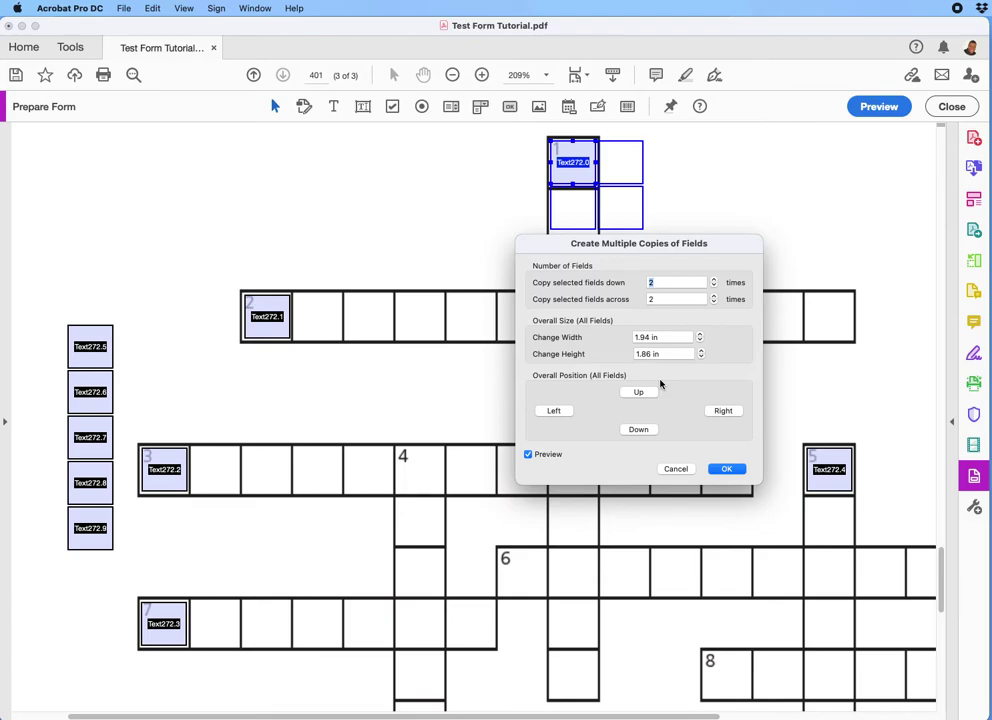
pyautogui.write('11')
pyautogui.press('Tab')
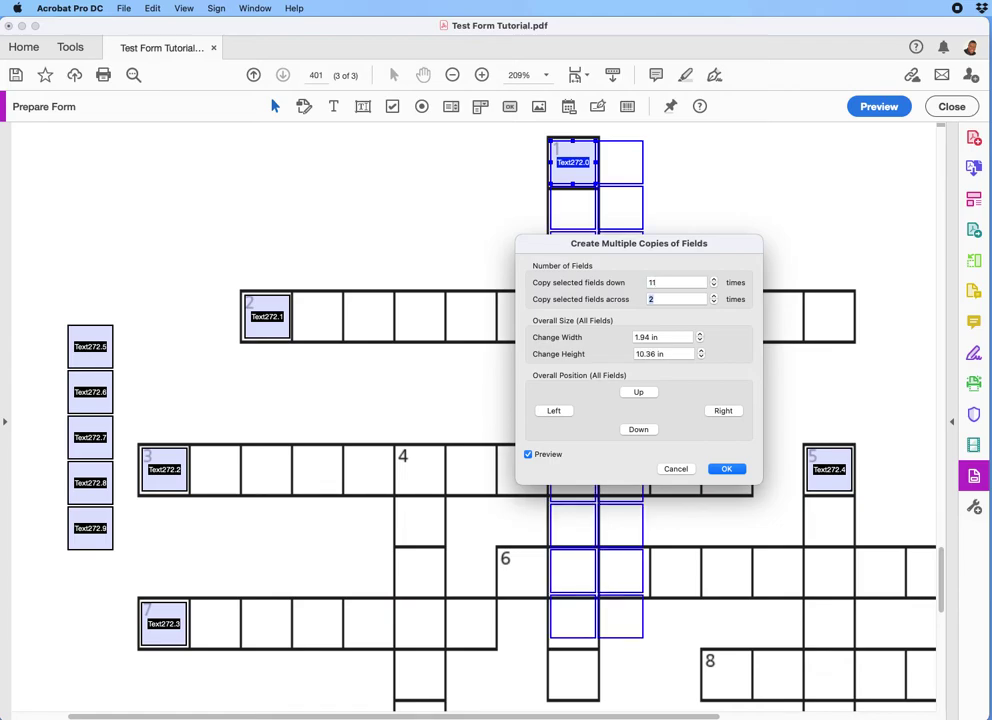
pyautogui.write('1')
pyautogui.press('Return')
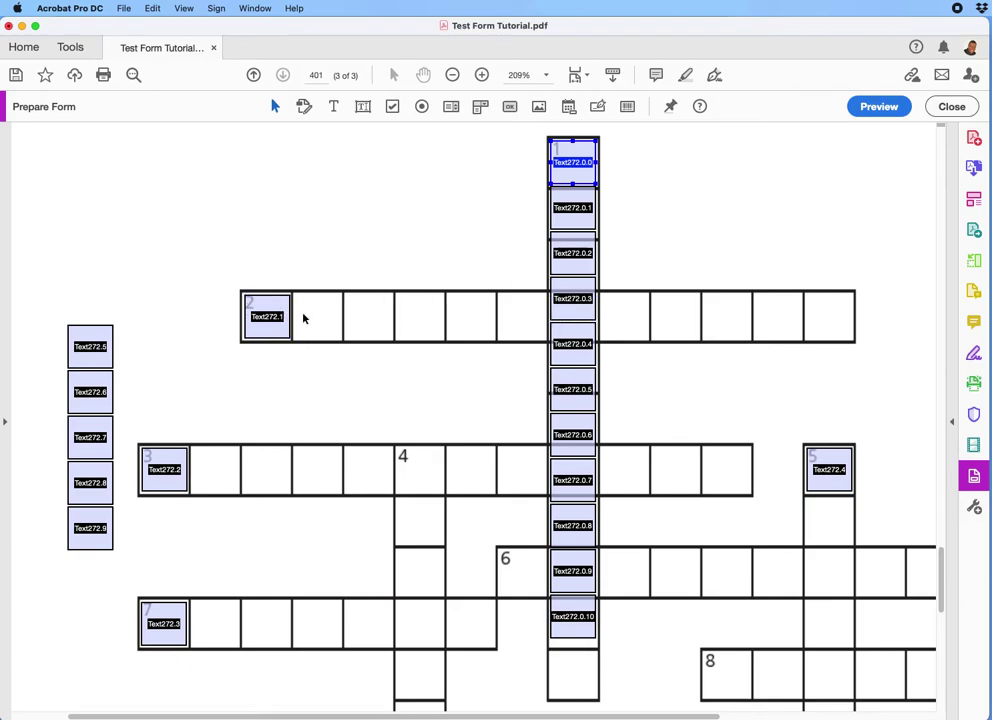
pyautogui.keyDown('shift'); pyautogui.click(267, 312); pyautogui.keyUp('shift')
pyautogui.keyDown('shift'); pyautogui.click(267, 312); pyautogui.keyUp('shift')
pyautogui.keyDown('shift'); pyautogui.click(585, 318); pyautogui.keyUp('shift')
pyautogui.keyDown('shift'); pyautogui.click(585, 318); pyautogui.keyUp('shift')
pyautogui.keyDown('shift'); pyautogui.click(266, 315); pyautogui.keyUp('shift')
pyautogui.keyDown('shift'); pyautogui.click(270, 314); pyautogui.keyUp('shift')
pyautogui.keyDown('shift'); pyautogui.click(270, 316); pyautogui.keyUp('shift')
pyautogui.keyDown('shift'); pyautogui.click(270, 316); pyautogui.keyUp('shift')
pyautogui.scroll(-2, 511, 332)
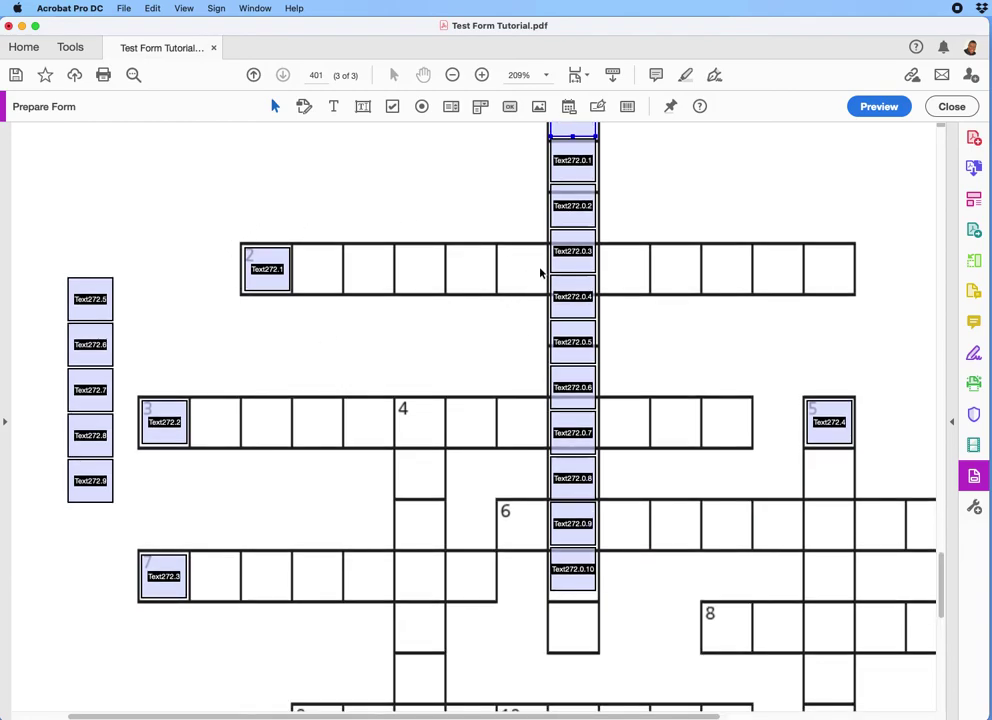
# - Copy the Text272.1 field into 1 down by 6 across fields along the clue 2 row
pyautogui.rightClick(266, 267)
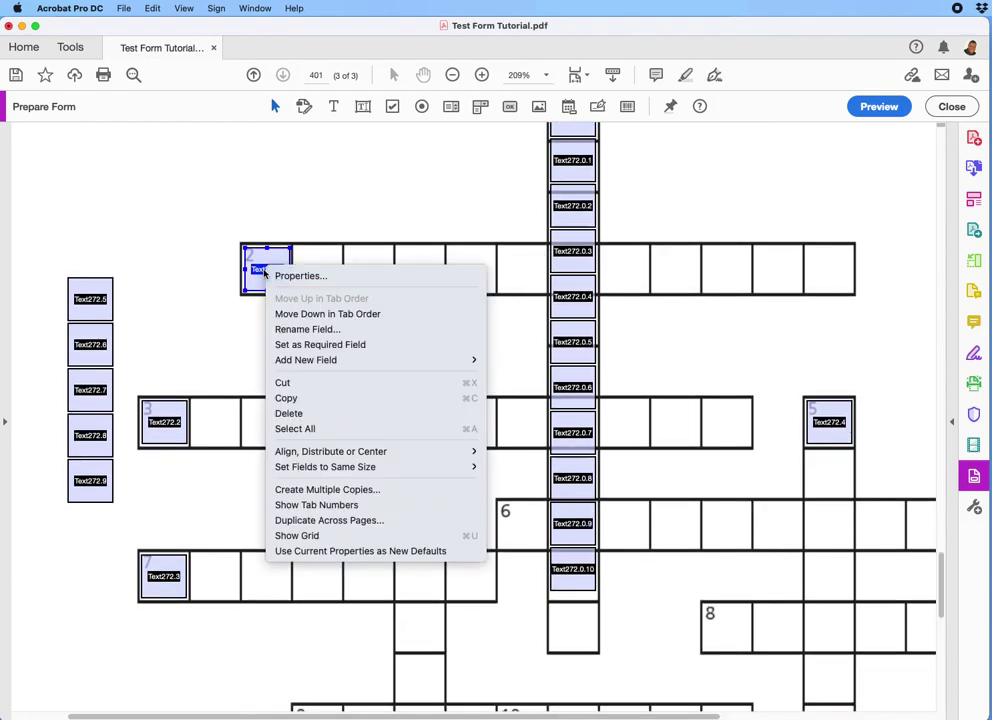
pyautogui.click(304, 492)
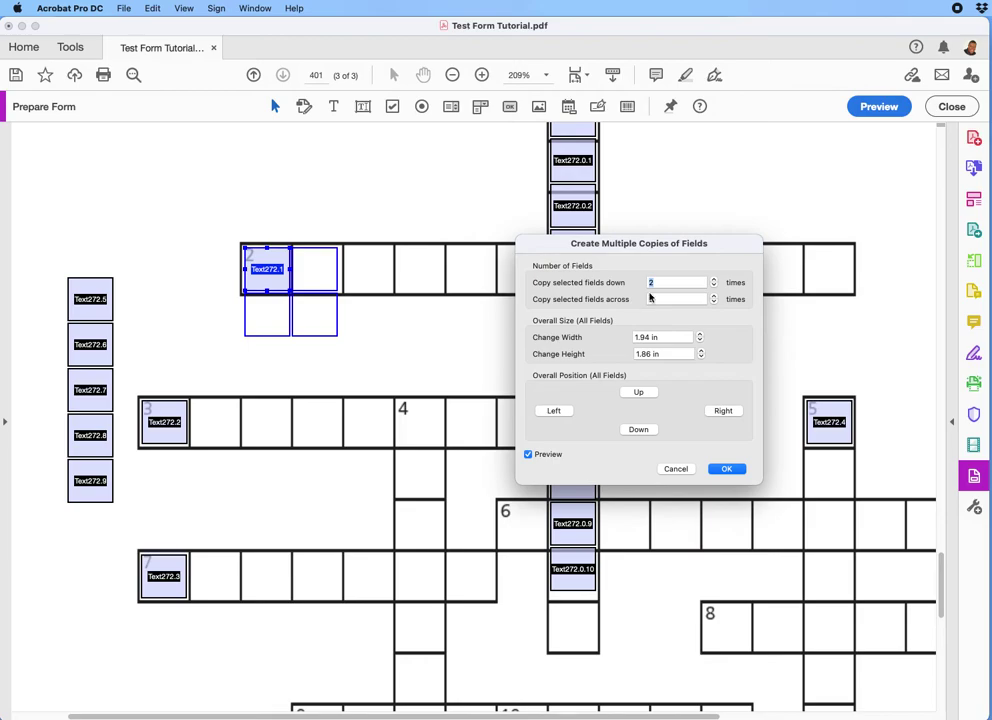
pyautogui.write('1')
pyautogui.press('Tab')
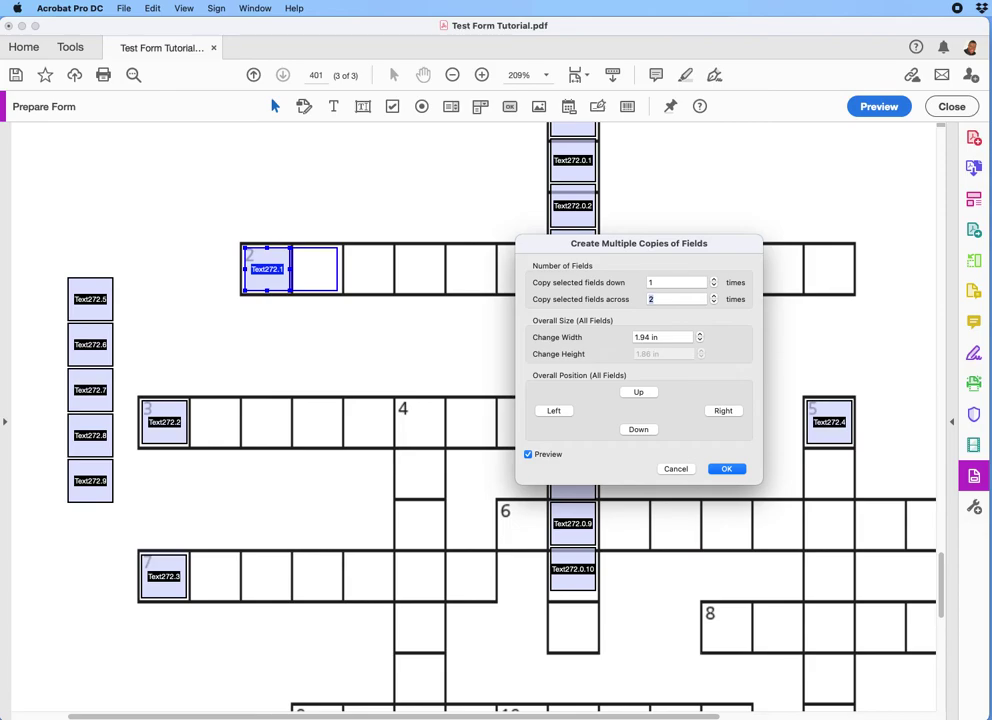
pyautogui.write('6')
pyautogui.press('Return')
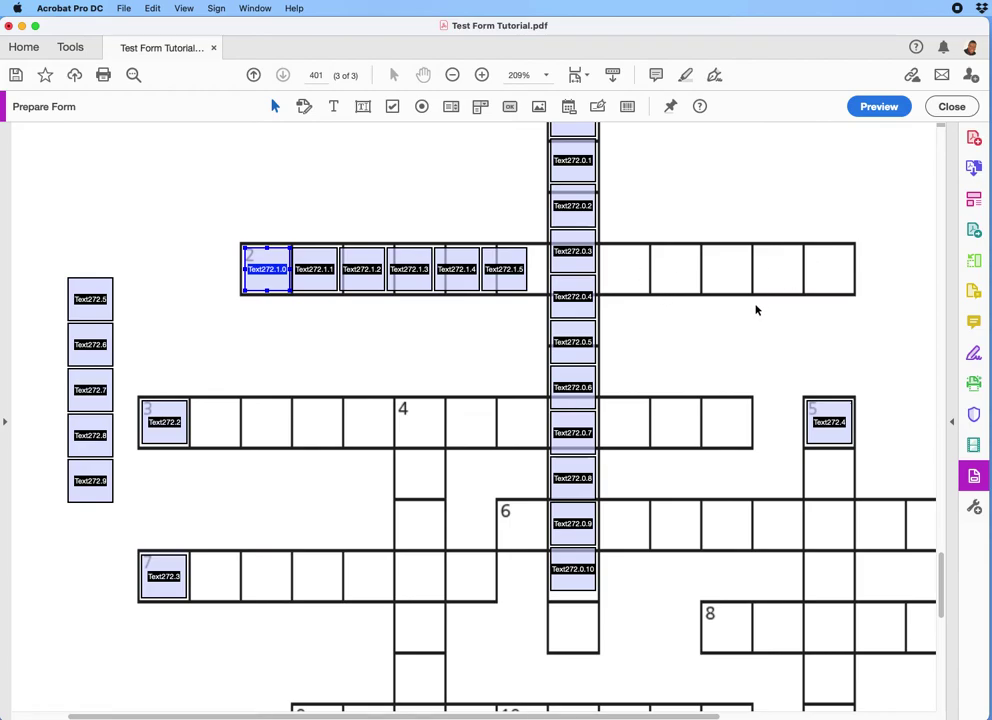
pyautogui.scroll(1, 756, 310)
pyautogui.scroll(1, 756, 310)
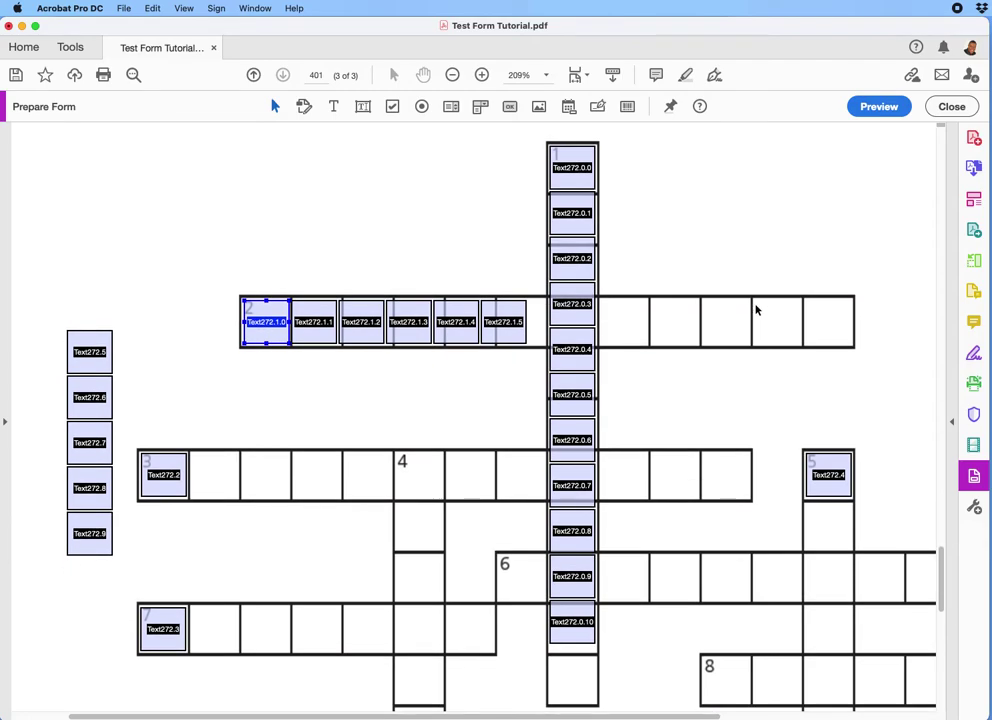
# - Drag the bottom clue 1 field into the last cell, then distribute all eleven vertically
pyautogui.moveTo(570, 140); pyautogui.dragTo(609, 658)
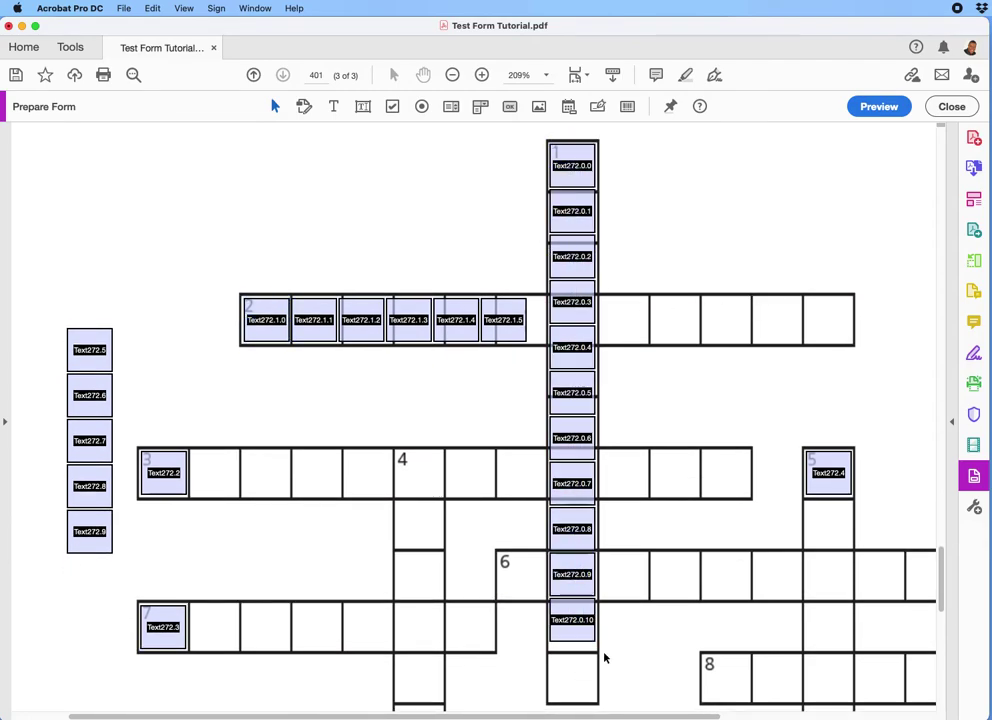
pyautogui.click(573, 624)
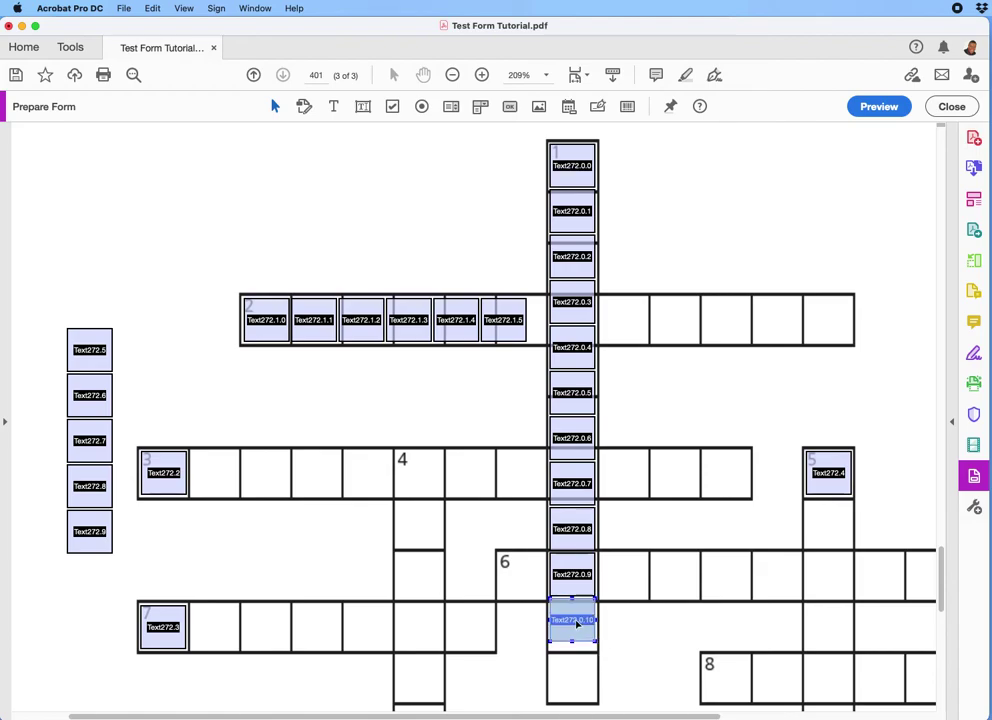
pyautogui.moveTo(575, 624); pyautogui.dragTo(579, 682)
pyautogui.scroll(1, 618, 669)
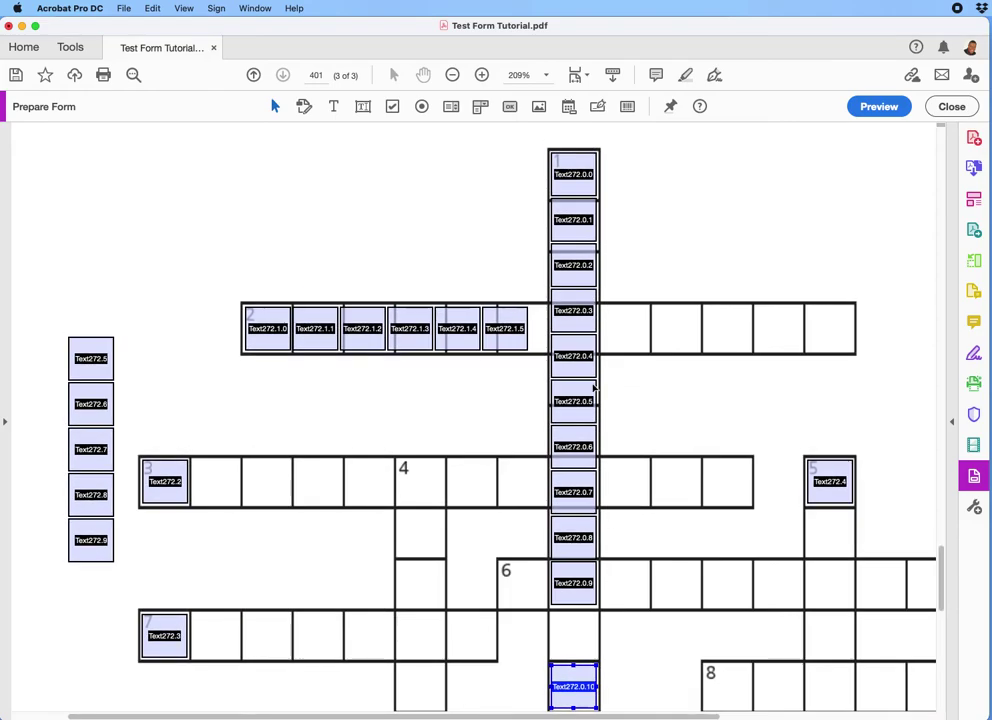
pyautogui.moveTo(560, 135); pyautogui.dragTo(590, 708)
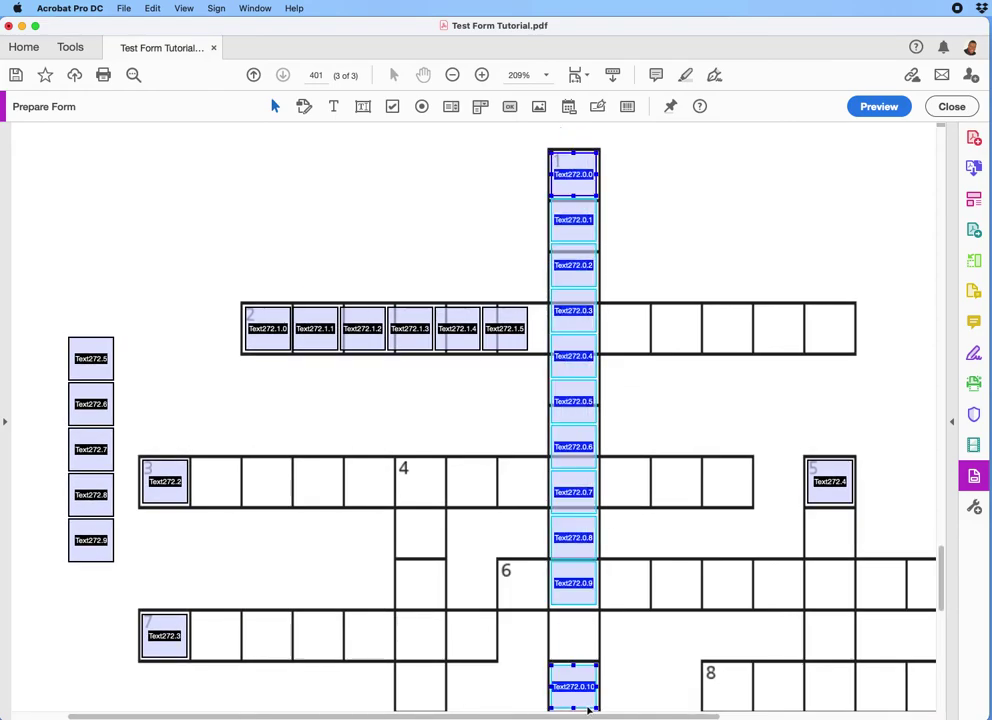
pyautogui.rightClick(580, 167)
pyautogui.moveTo(685, 351)
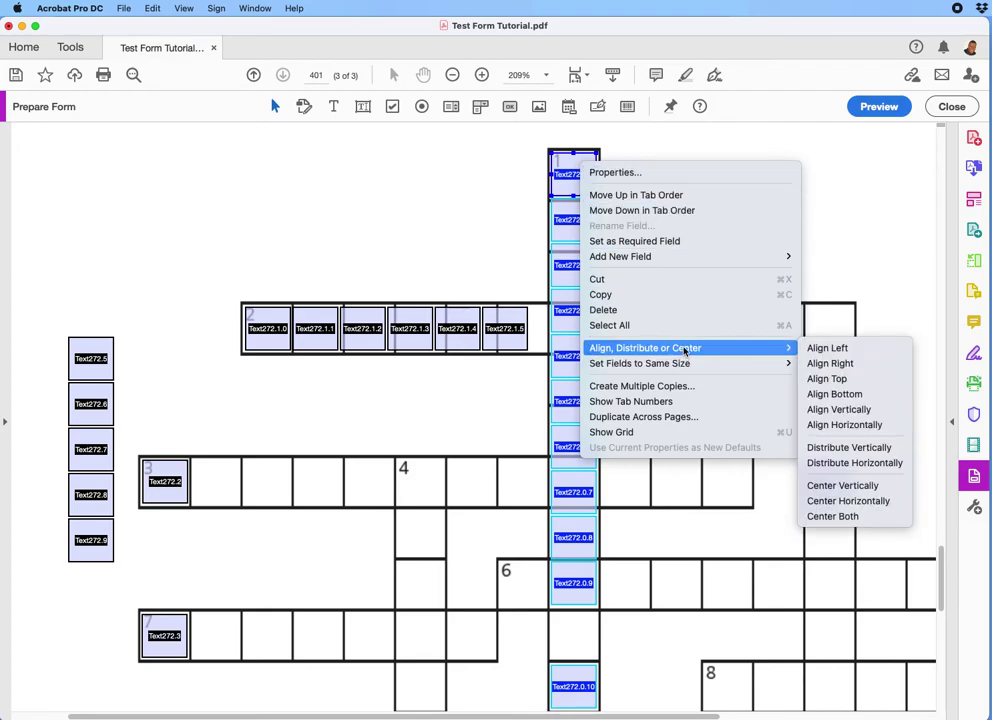
pyautogui.click(826, 450)
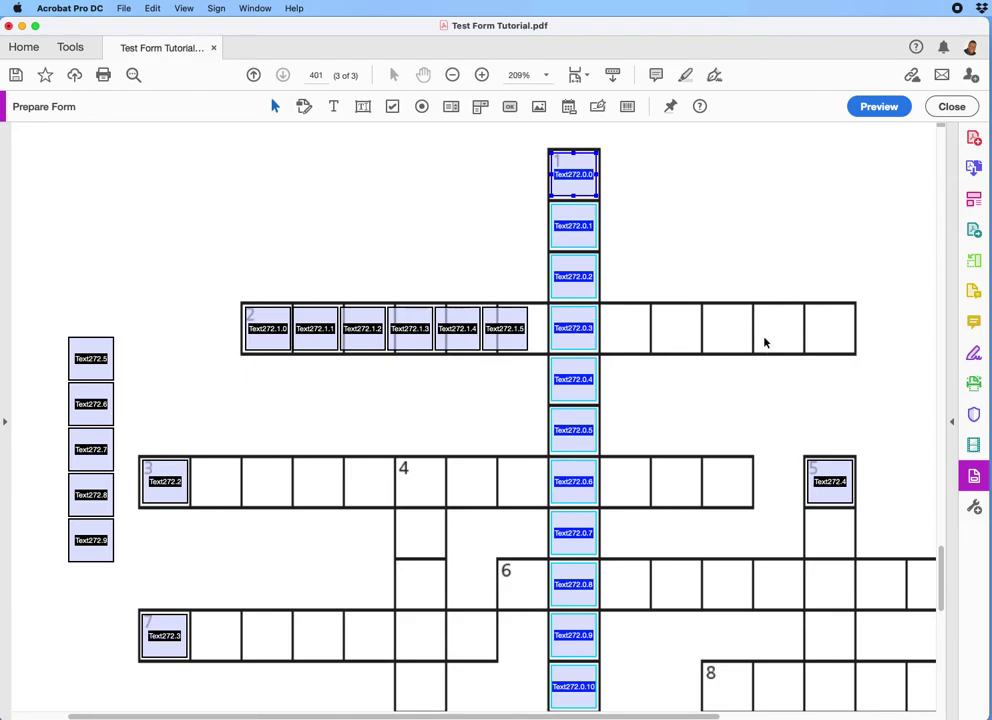
# - Copy the field where clue 1 crosses clue 2 into 1 down by 6 across fields
pyautogui.click(587, 331)
pyautogui.rightClick(588, 334)
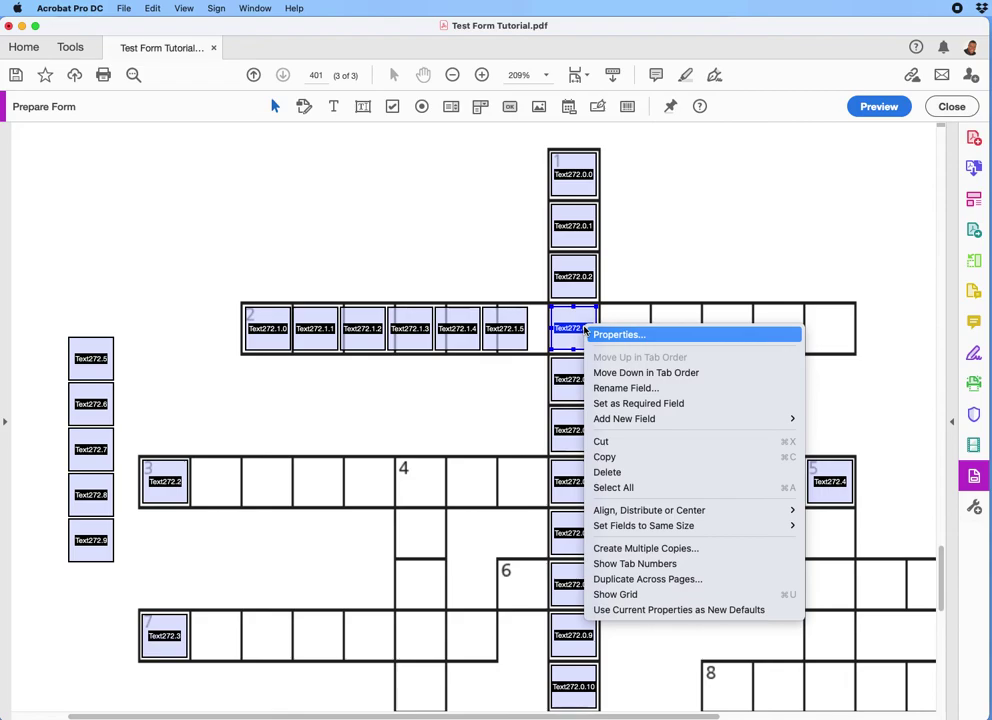
pyautogui.click(673, 548)
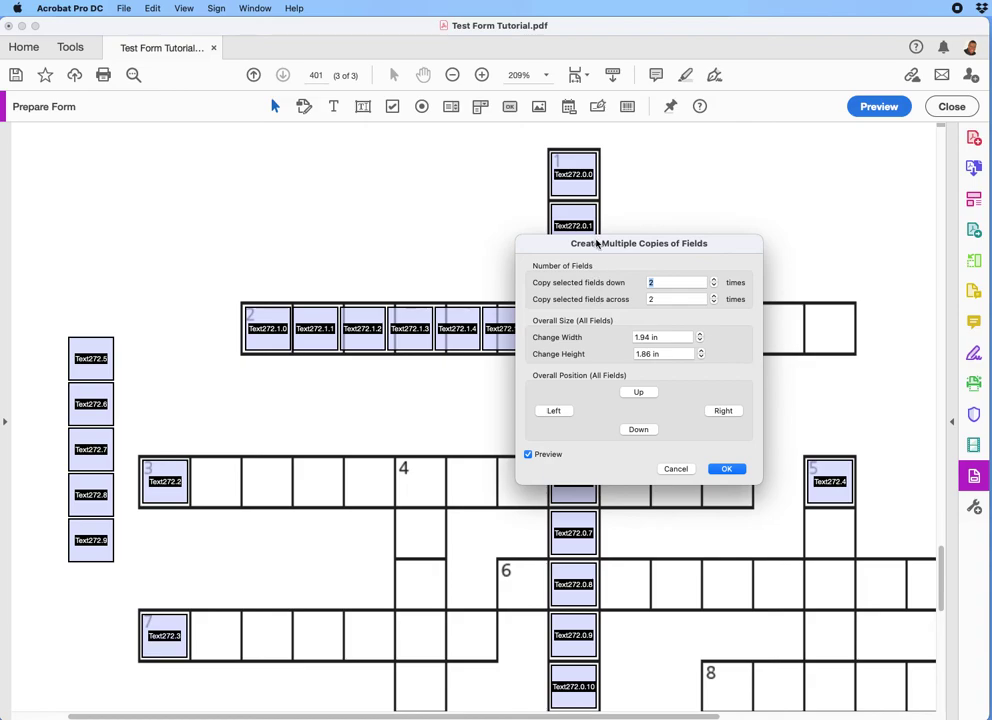
pyautogui.moveTo(602, 239); pyautogui.dragTo(718, 183)
pyautogui.write('1')
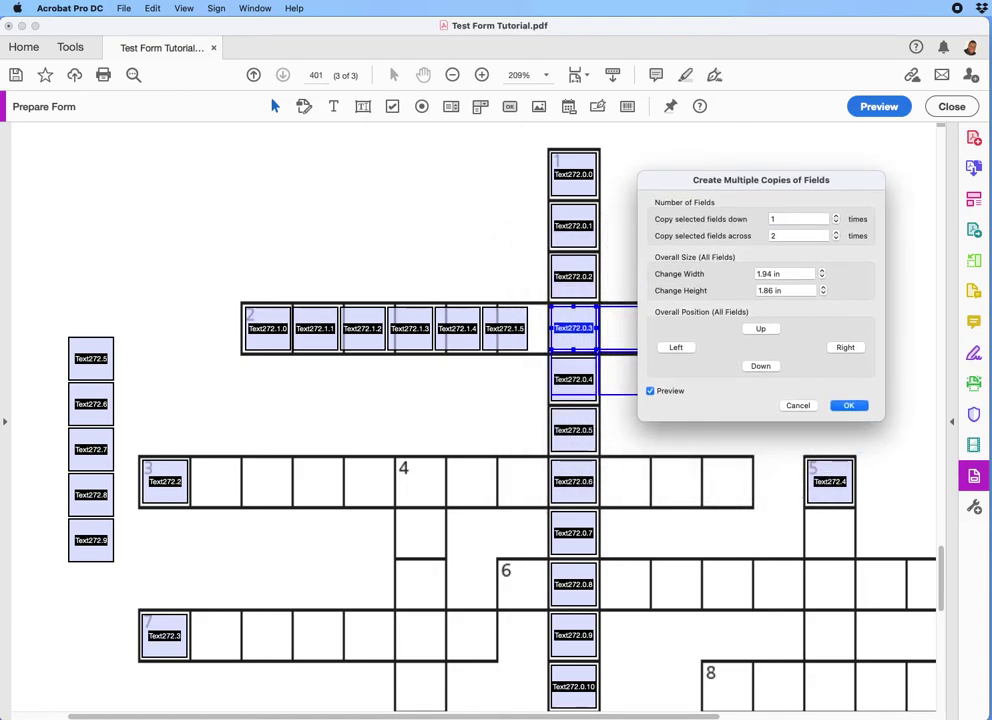
pyautogui.press('Tab')
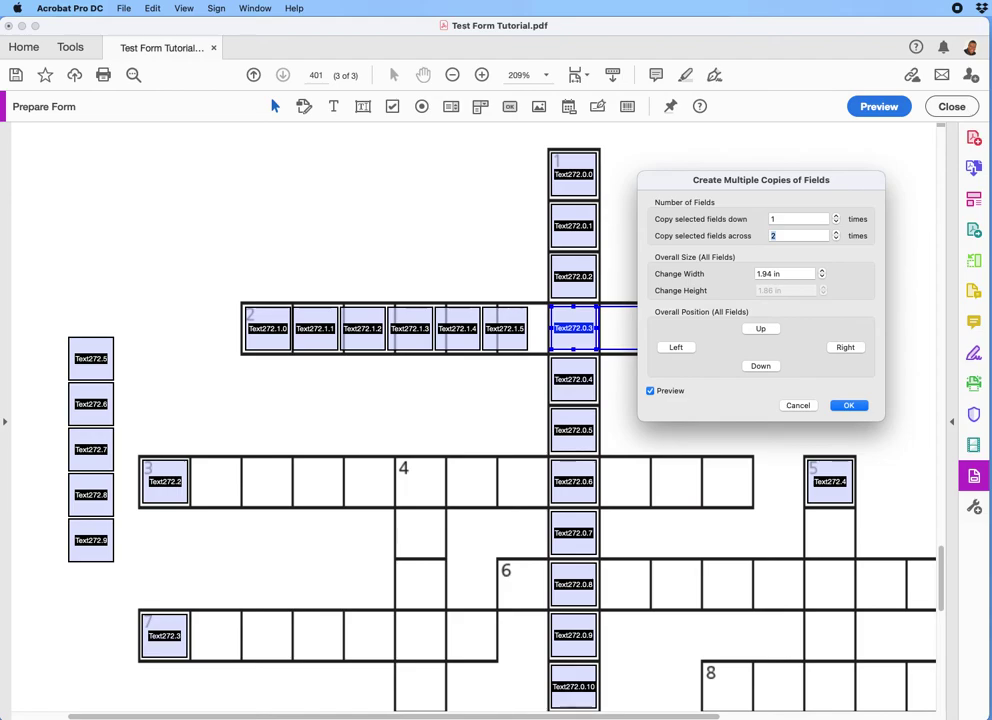
pyautogui.write('6')
pyautogui.press('Return')
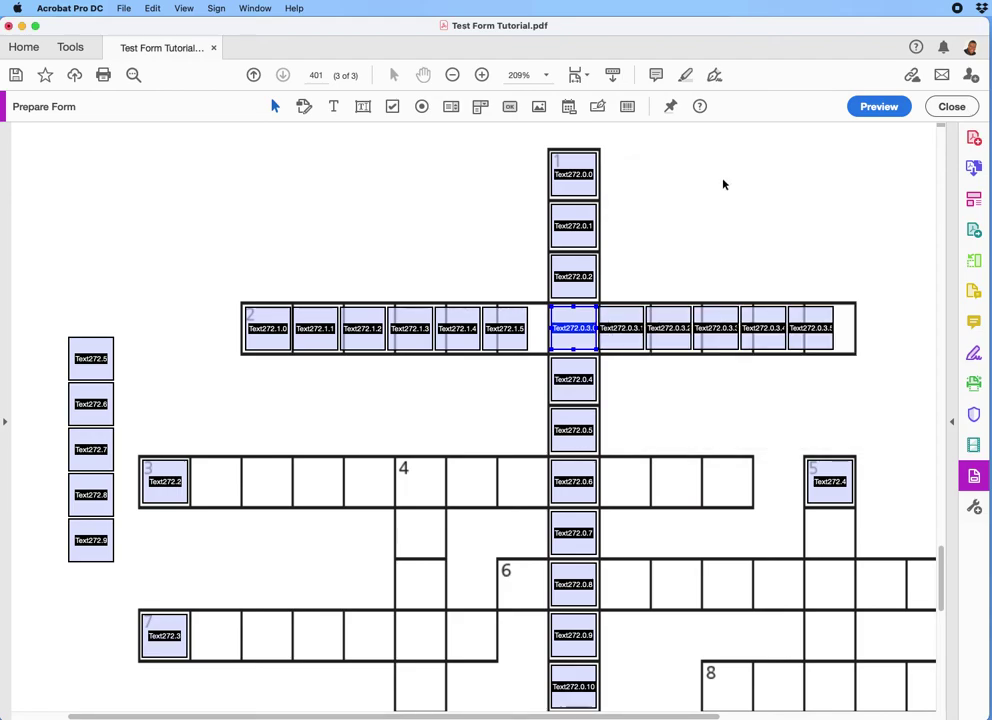
# - Move the last row field into the final cell and distribute the 2-across fields horizontally
pyautogui.click(771, 254)
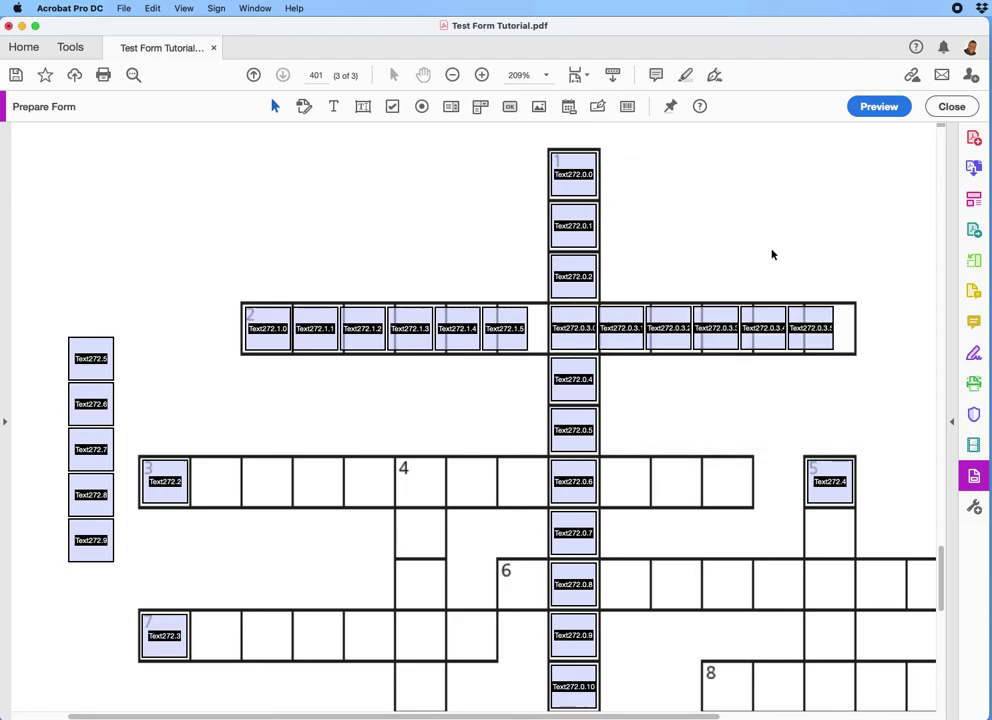
pyautogui.click(814, 330)
pyautogui.moveTo(814, 328); pyautogui.dragTo(837, 323)
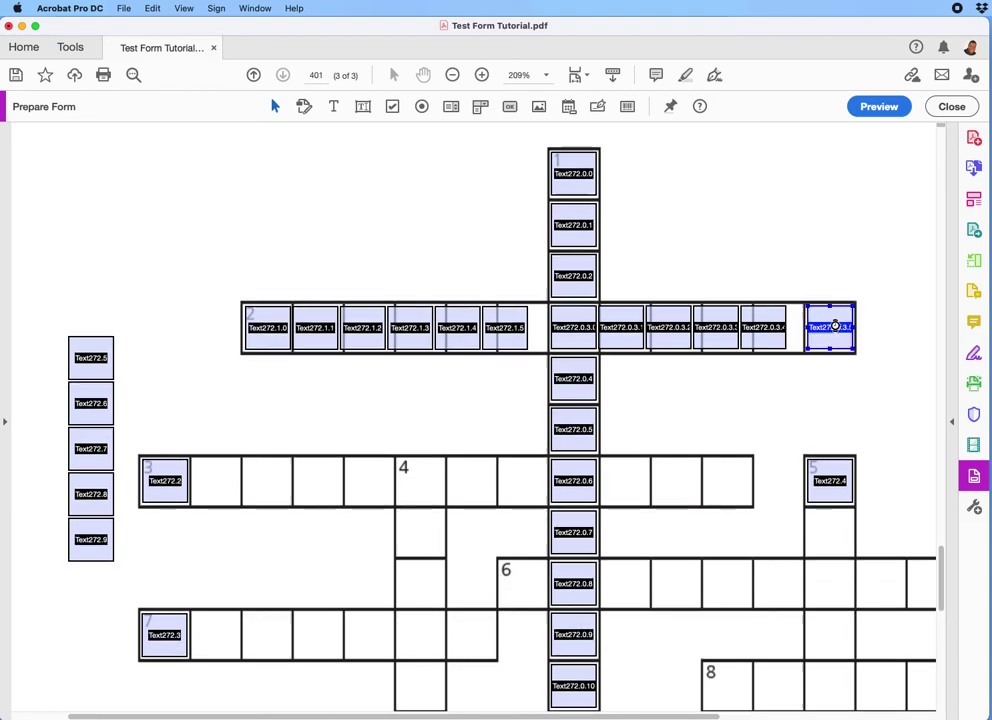
pyautogui.scroll(1, 840, 340)
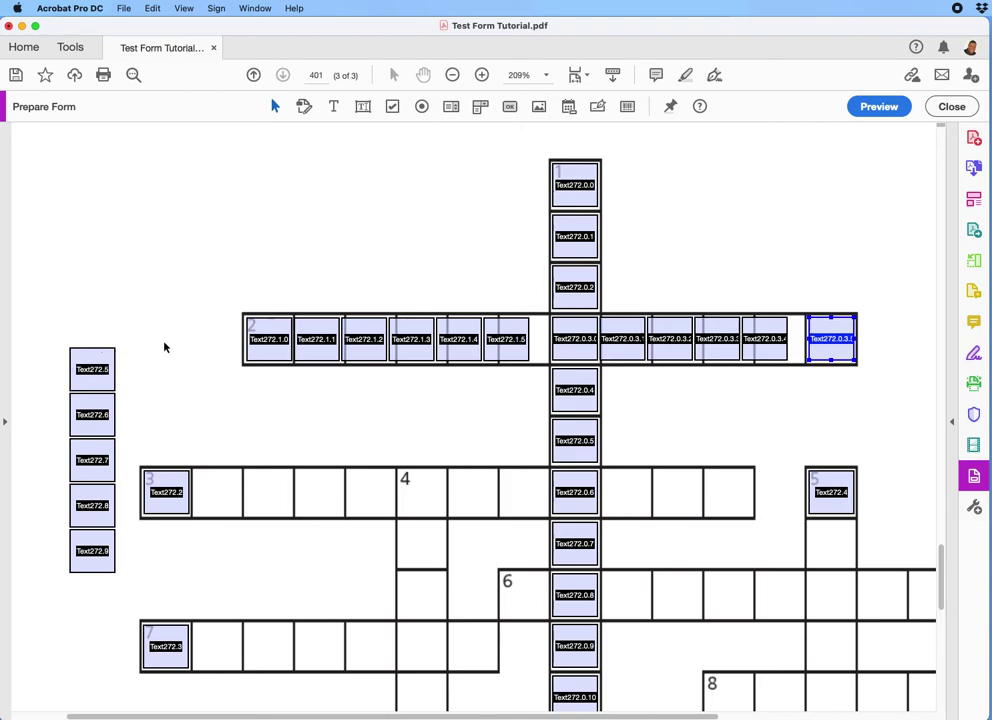
pyautogui.moveTo(176, 338); pyautogui.dragTo(855, 350)
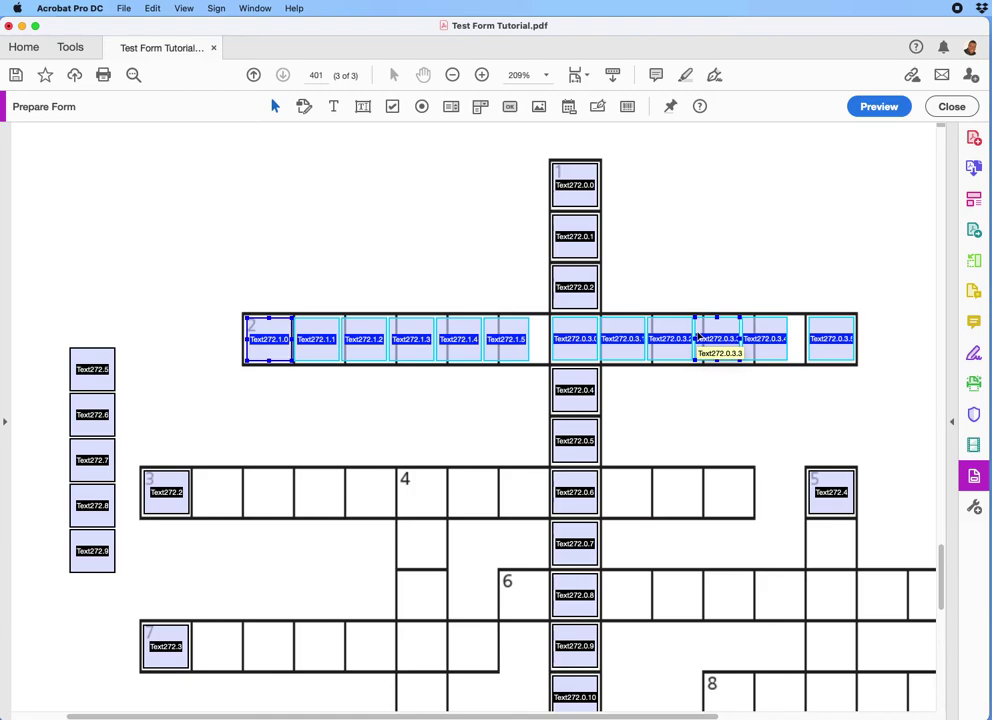
pyautogui.rightClick(265, 336)
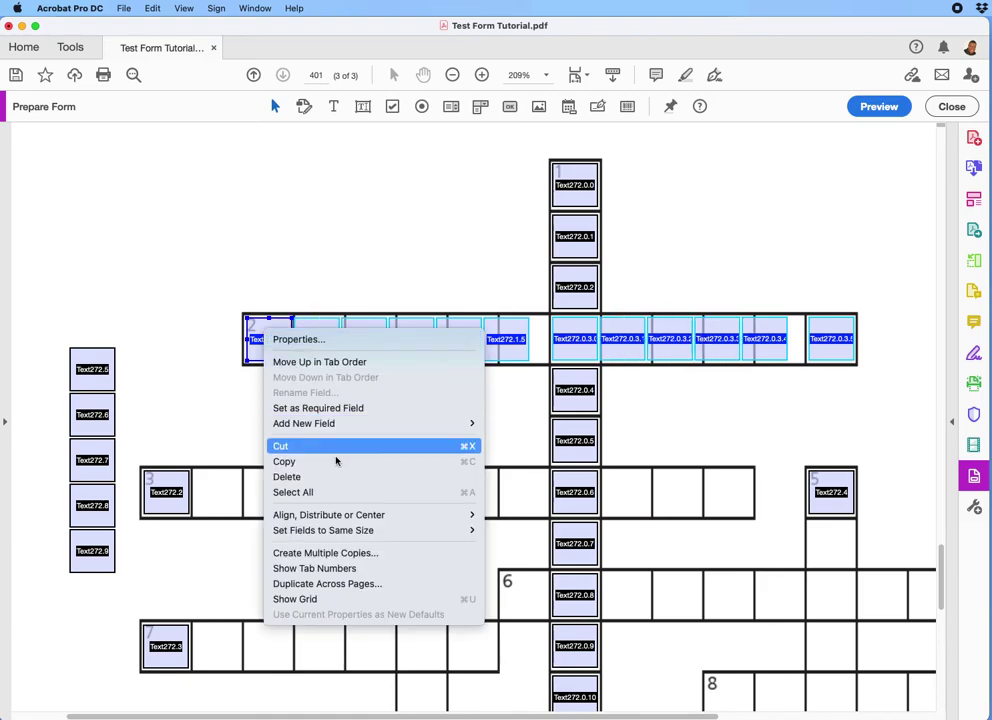
pyautogui.moveTo(340, 514)
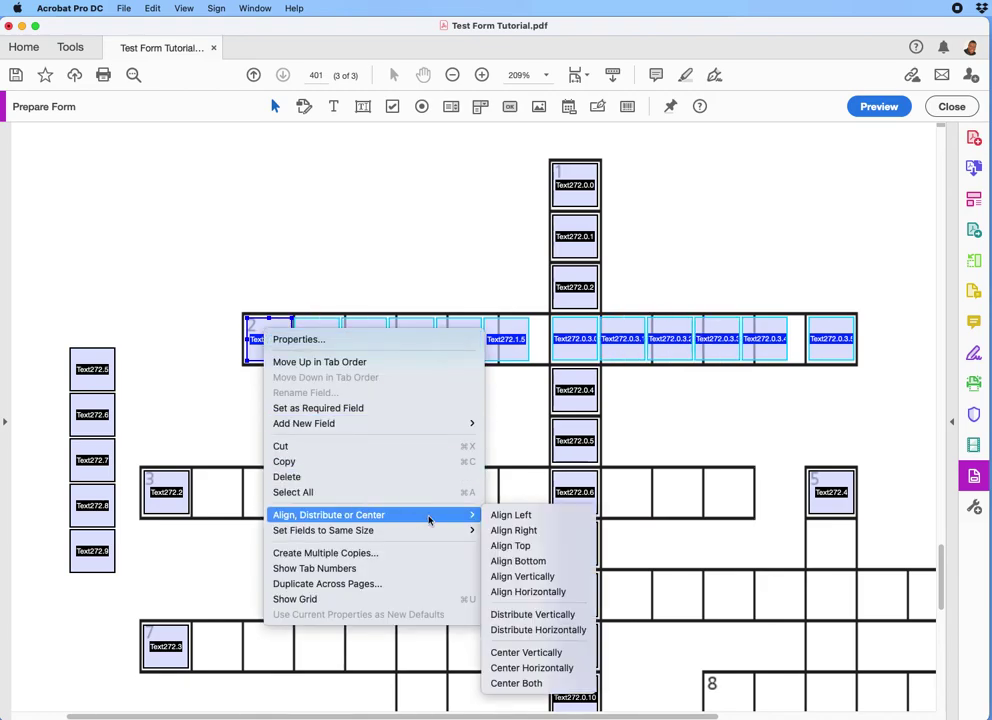
pyautogui.click(527, 631)
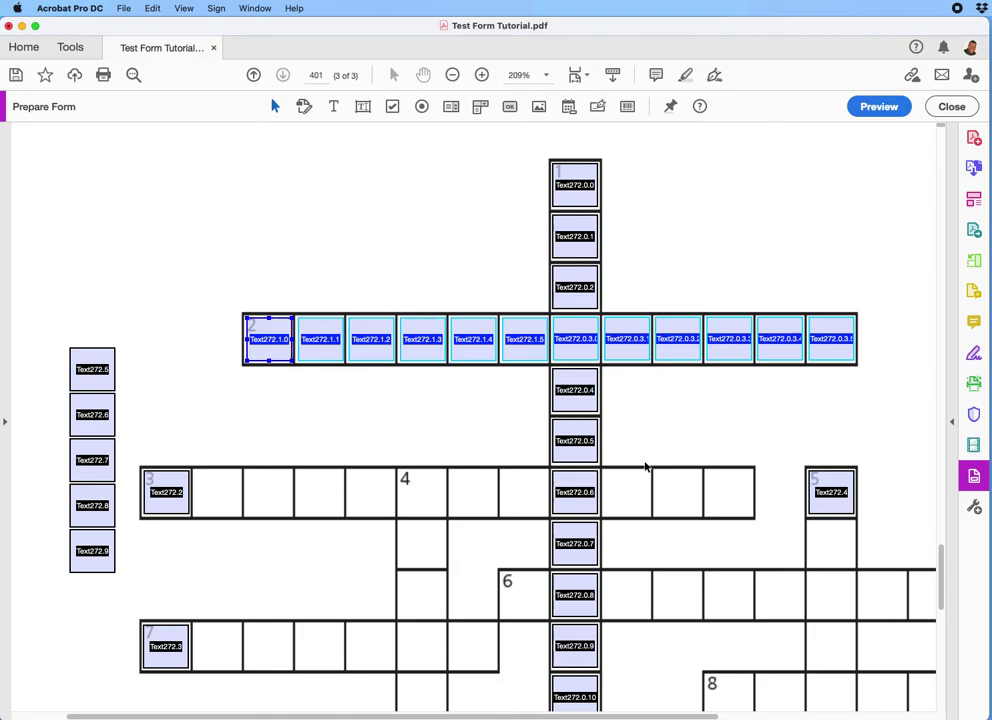
pyautogui.scroll(-3, 644, 465)
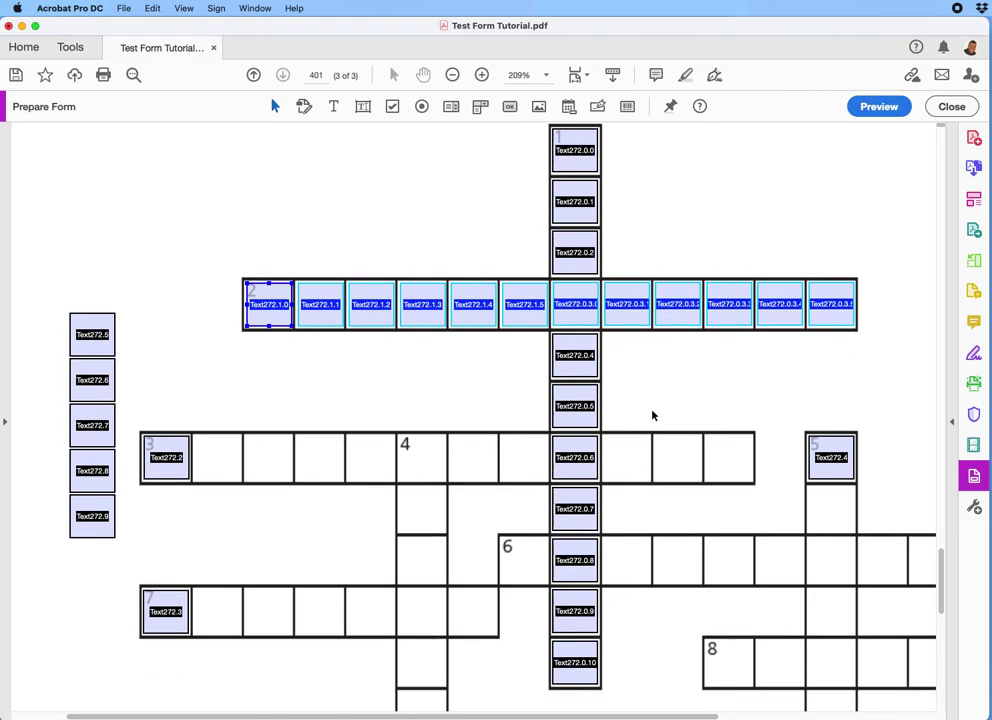
pyautogui.scroll(-1, 652, 410)
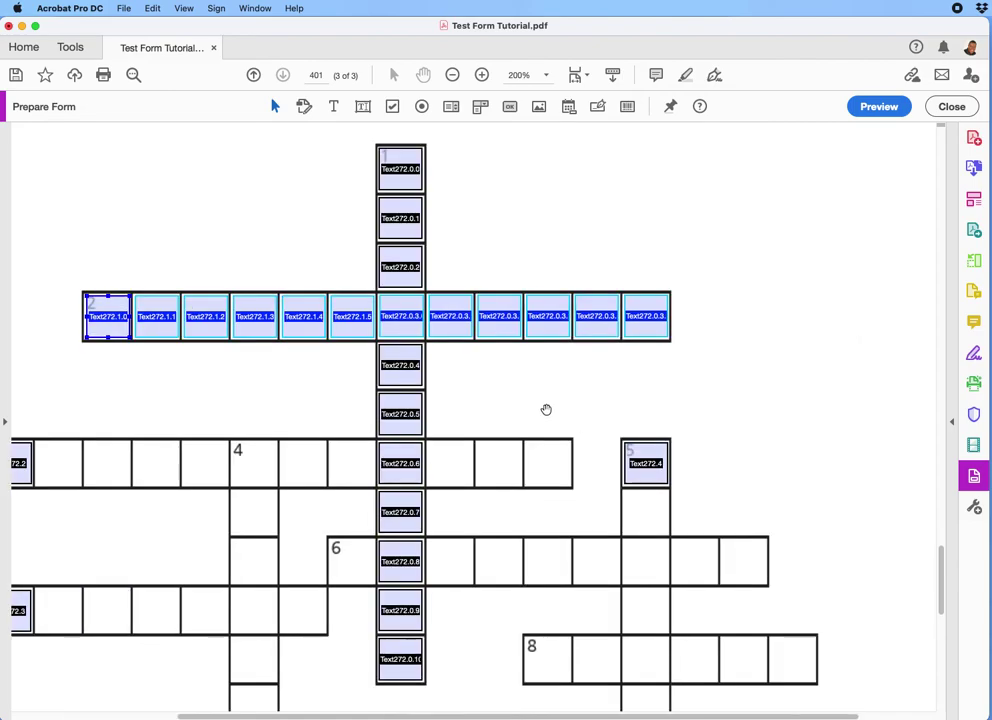
# - Copy field Text272.2 into 1 down by 8 across, giving fields Text272.2.0 through Text272.2.7
pyautogui.hscroll(-4, 547, 407)
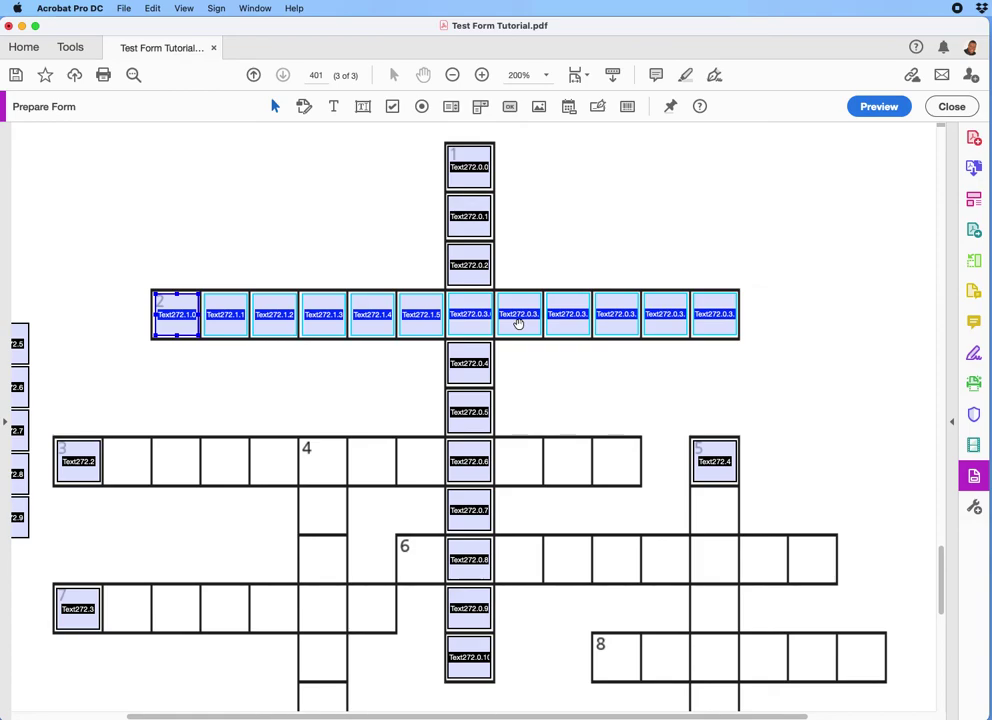
pyautogui.click(78, 457)
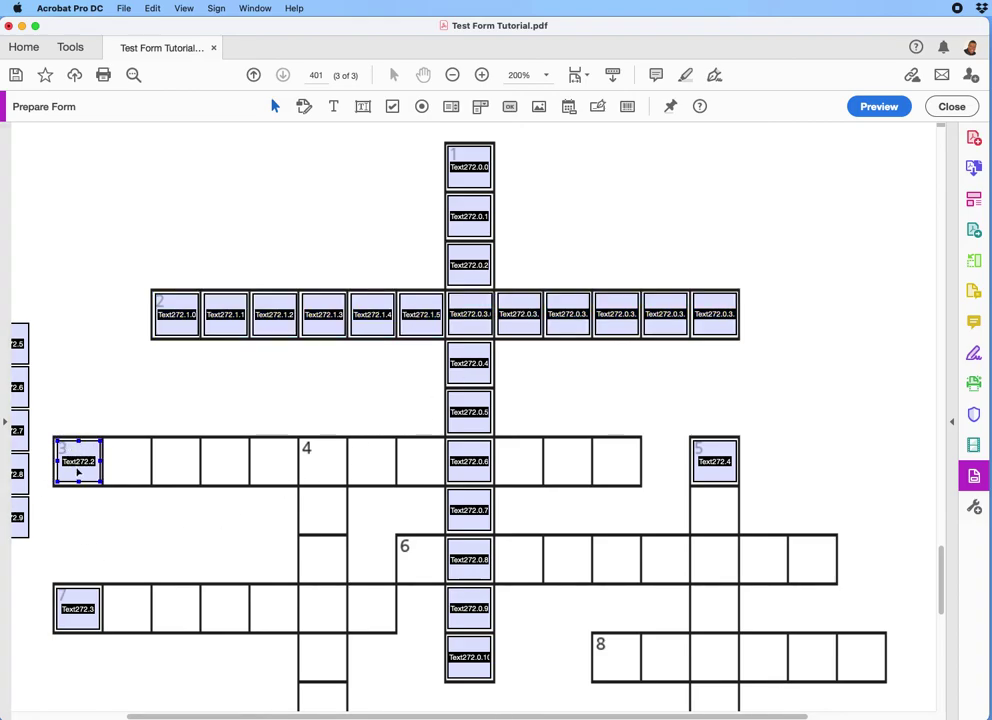
pyautogui.click(90, 535)
pyautogui.click(80, 468)
pyautogui.rightClick(78, 462)
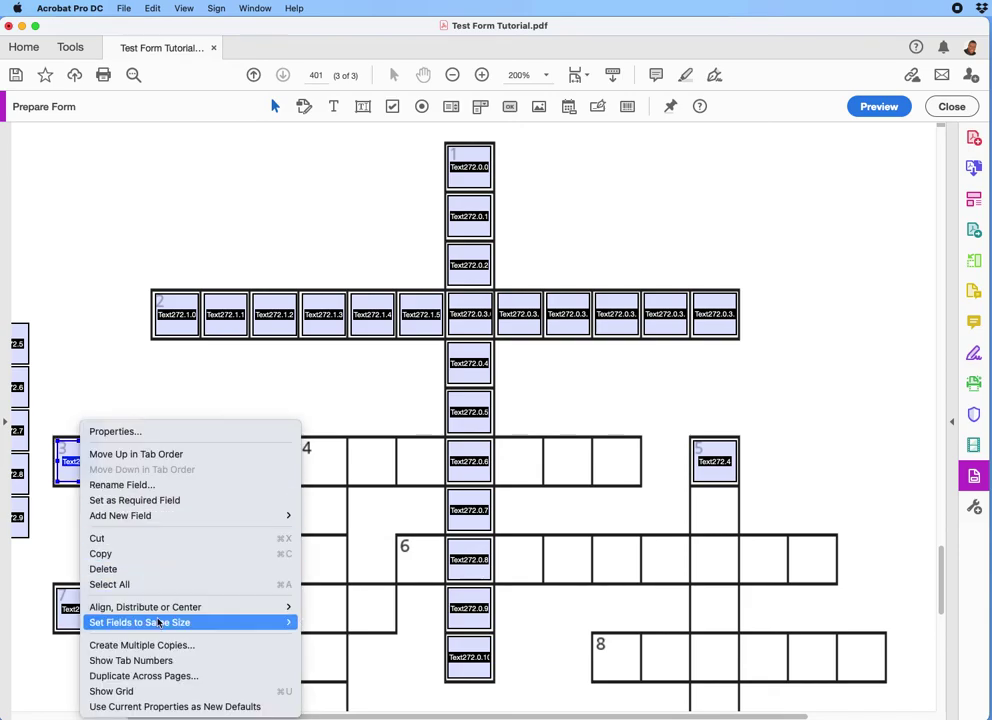
pyautogui.moveTo(153, 627)
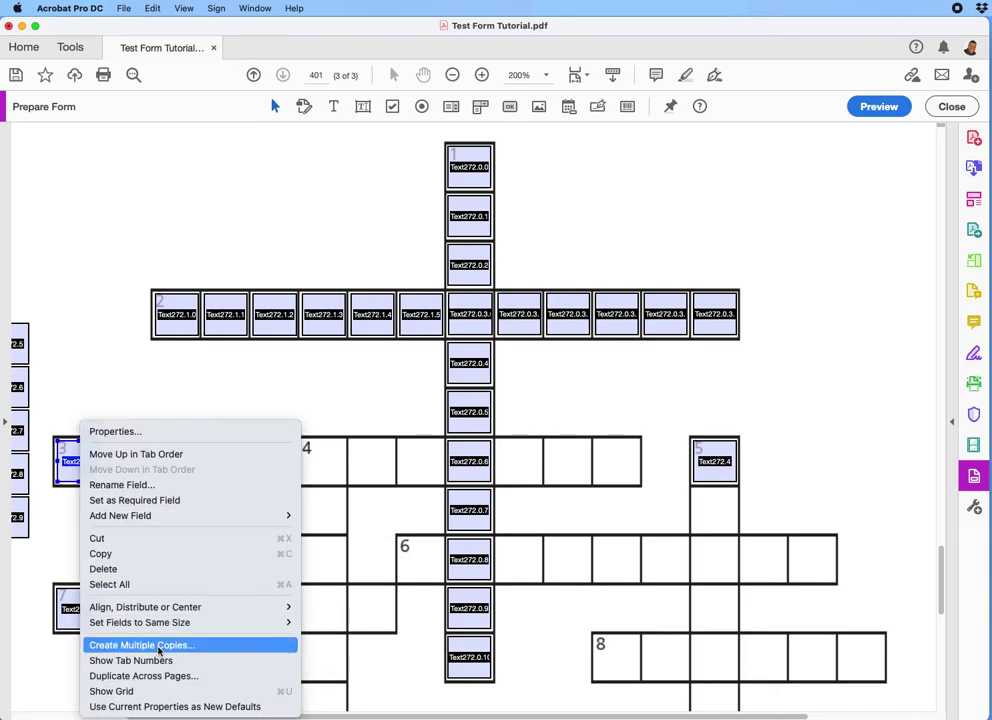
pyautogui.click(158, 646)
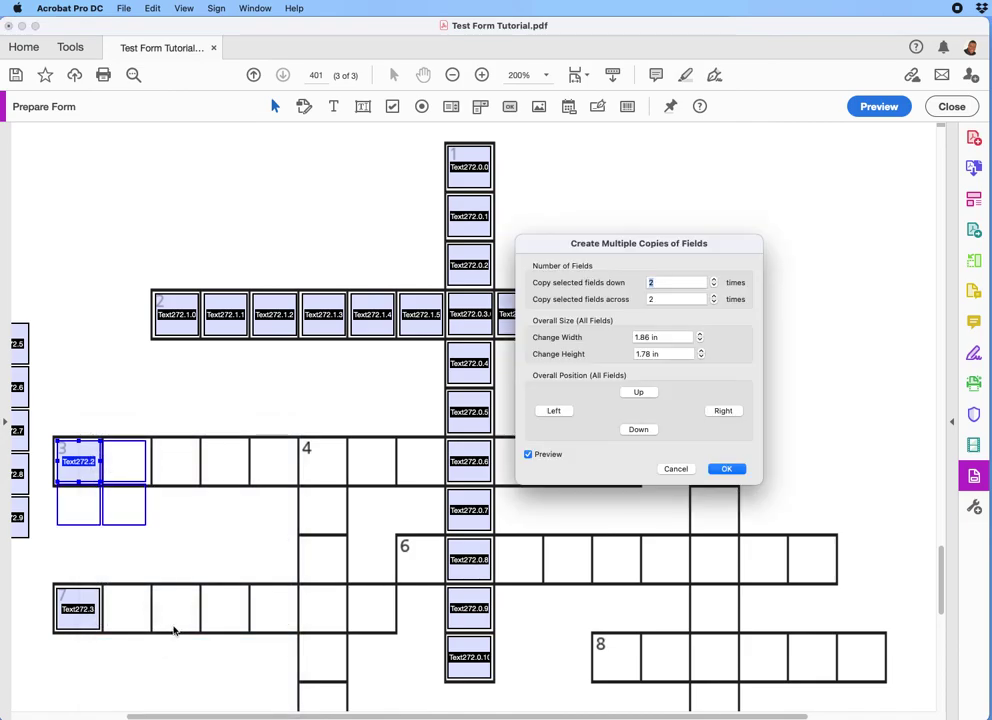
pyautogui.write('1')
pyautogui.press('Tab')
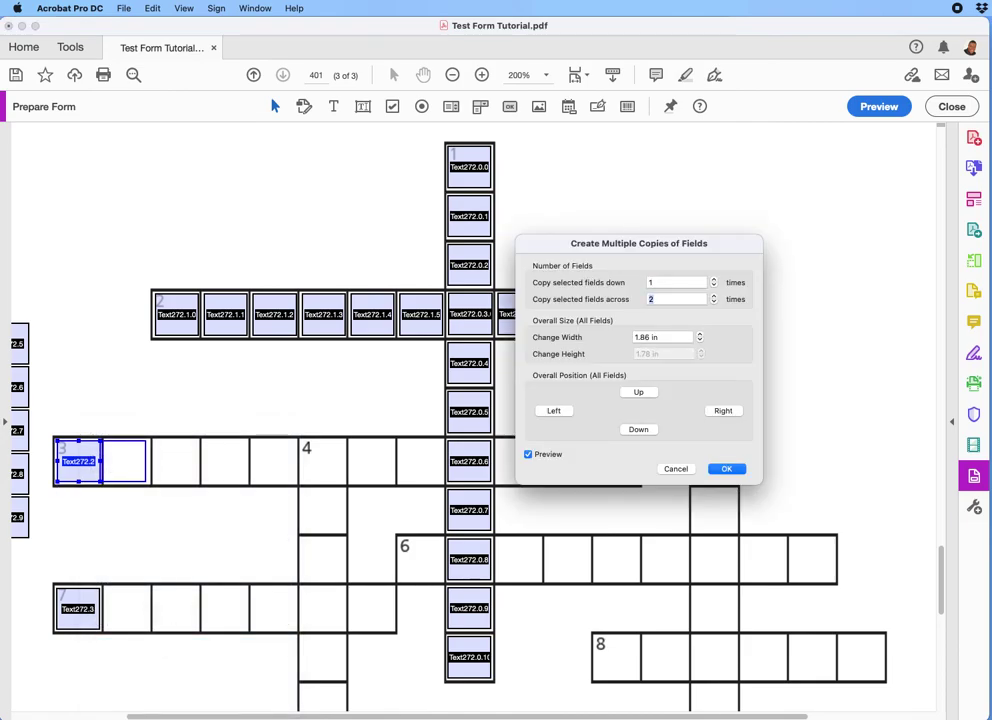
pyautogui.write('8')
pyautogui.press('Return')
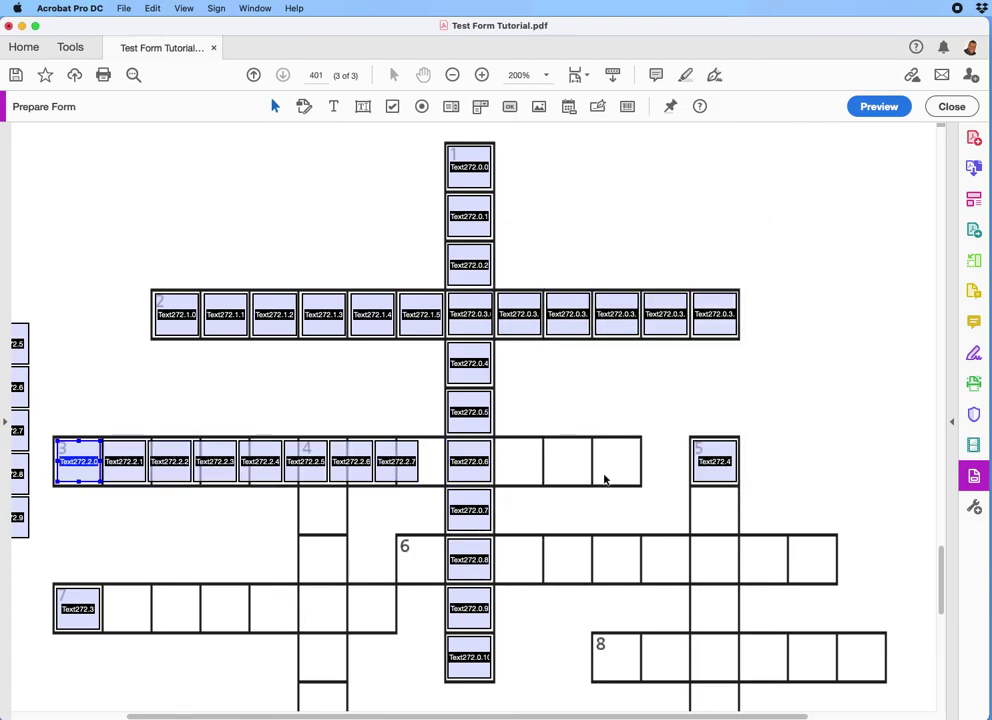
pyautogui.keyDown('shift'); pyautogui.click(468, 460); pyautogui.keyUp('shift')
pyautogui.click(470, 457)
# - Copy Text272.0.6 across the last 3-across squares, nudging the rightmost copy onto the final cell
pyautogui.rightClick(470, 457)
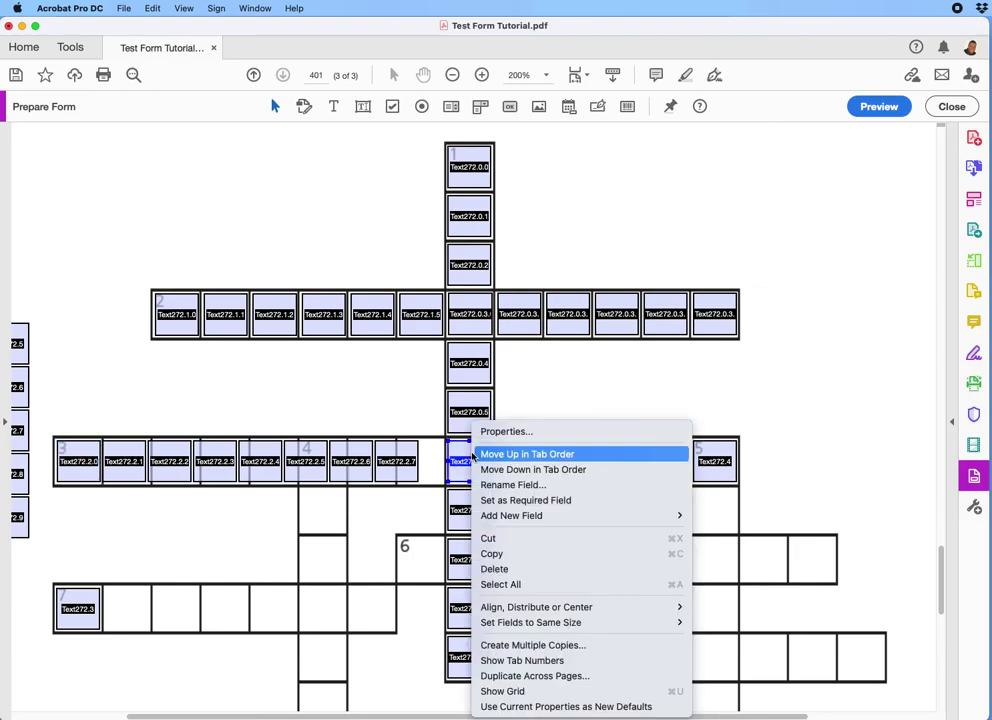
pyautogui.click(522, 645)
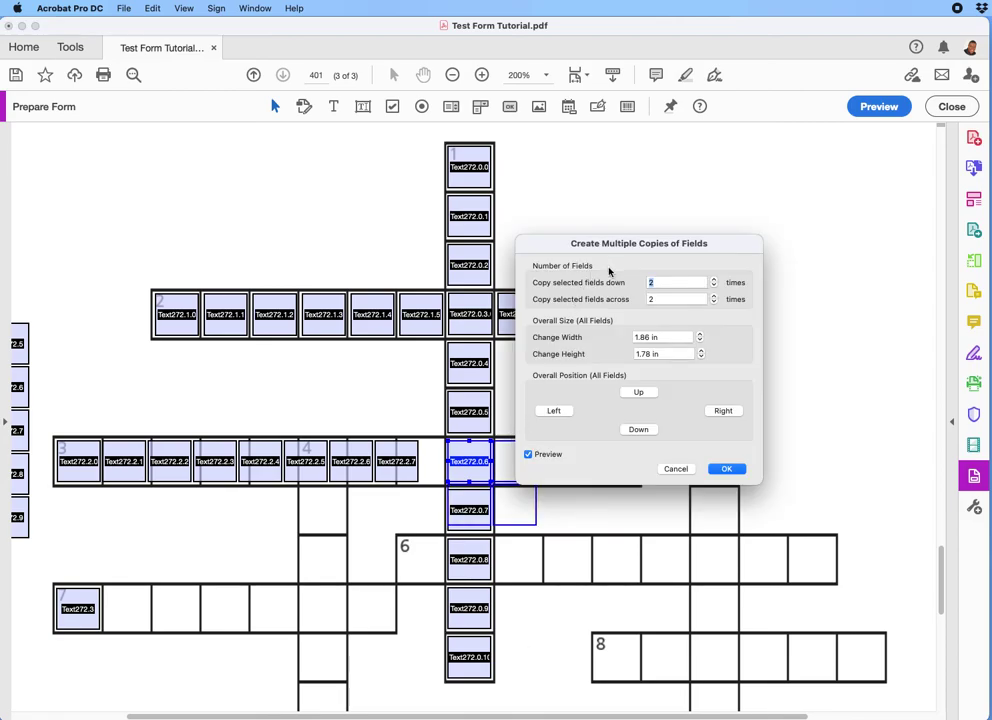
pyautogui.write('1')
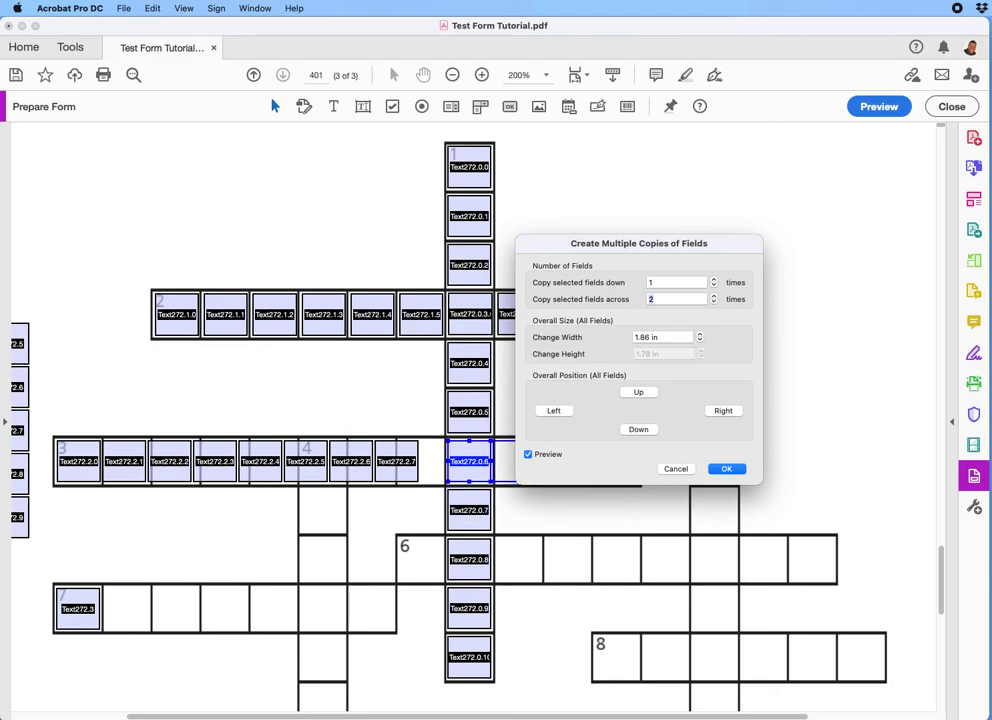
pyautogui.write('4')
pyautogui.press('Return')
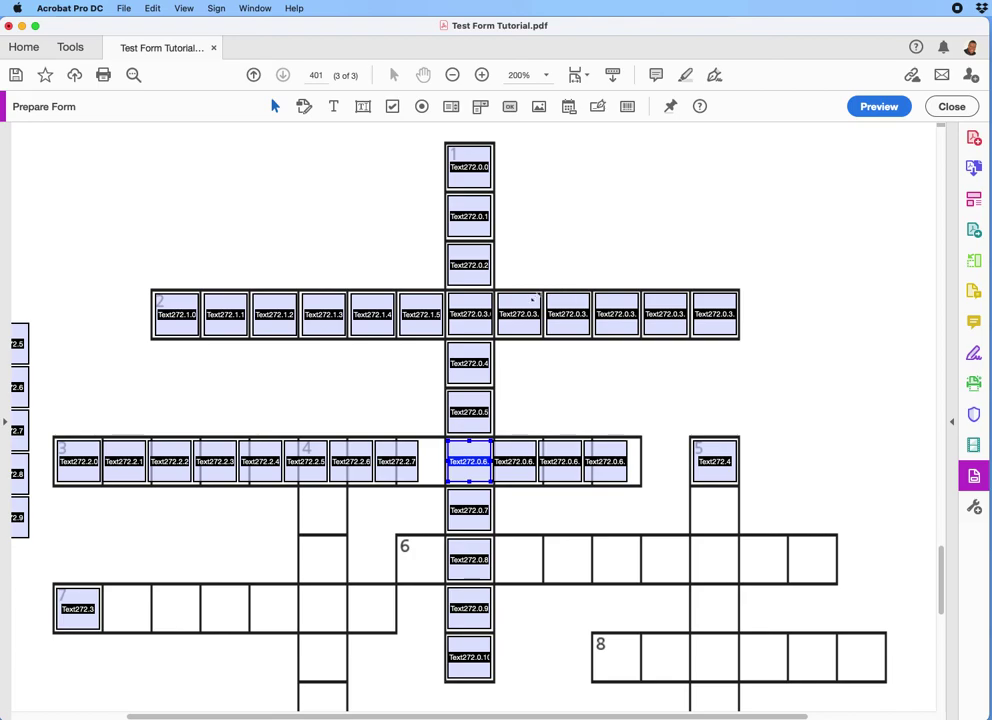
pyautogui.click(621, 446)
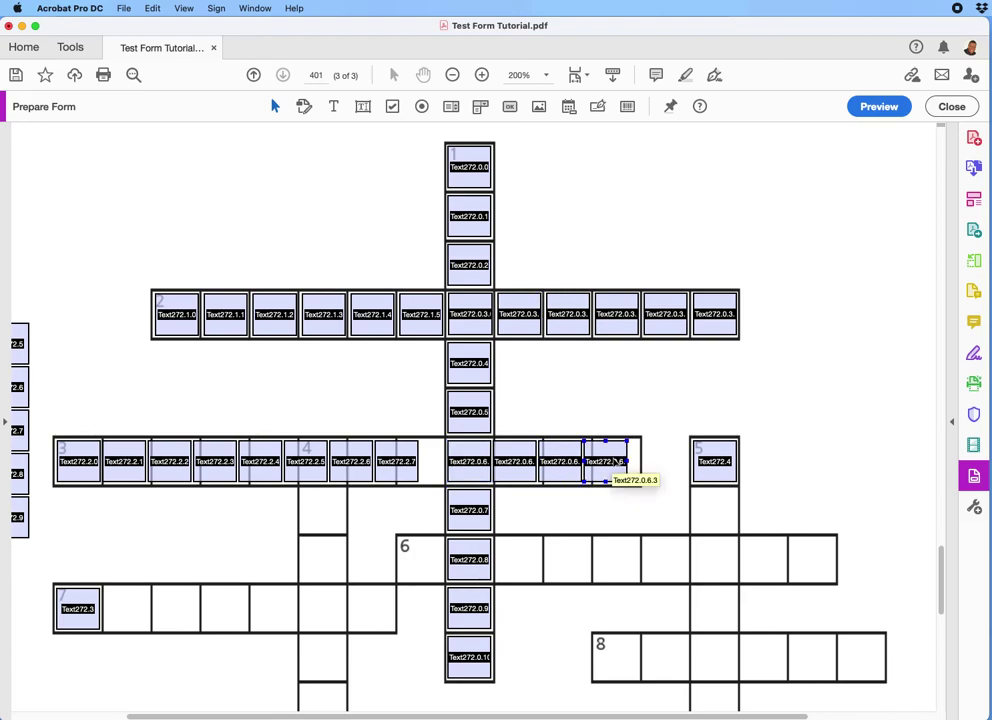
pyautogui.moveTo(623, 460); pyautogui.dragTo(635, 461)
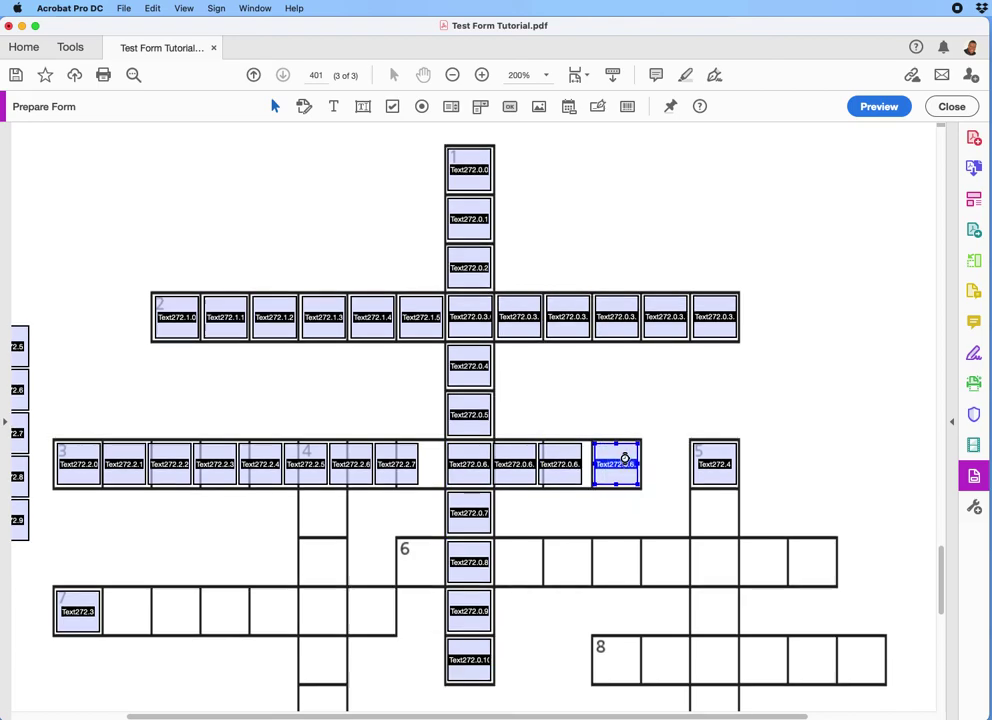
pyautogui.scroll(1, 610, 472)
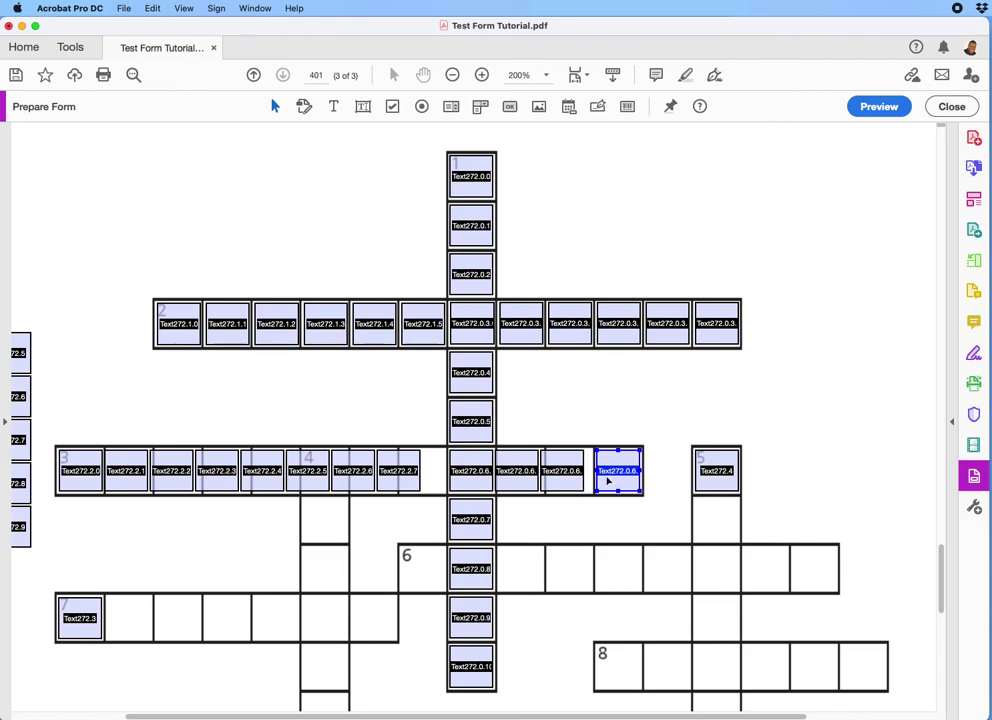
# - Distribute all twelve 3-across fields evenly in the horizontal direction
pyautogui.click(50, 462)
pyautogui.moveTo(50, 462); pyautogui.dragTo(640, 492)
pyautogui.rightClick(409, 479)
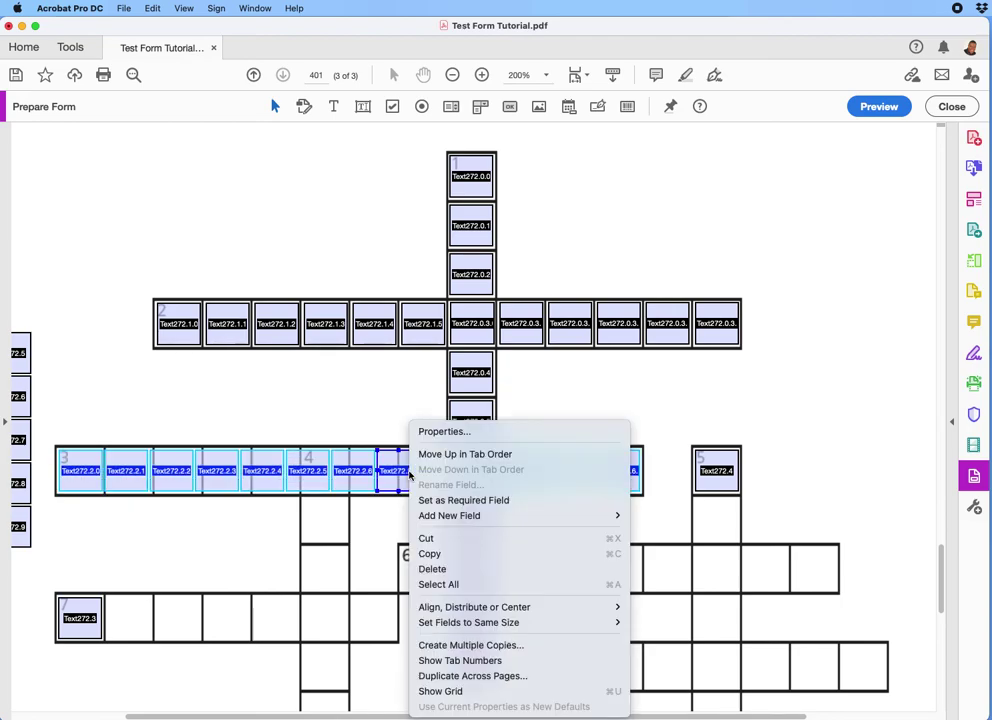
pyautogui.moveTo(516, 606)
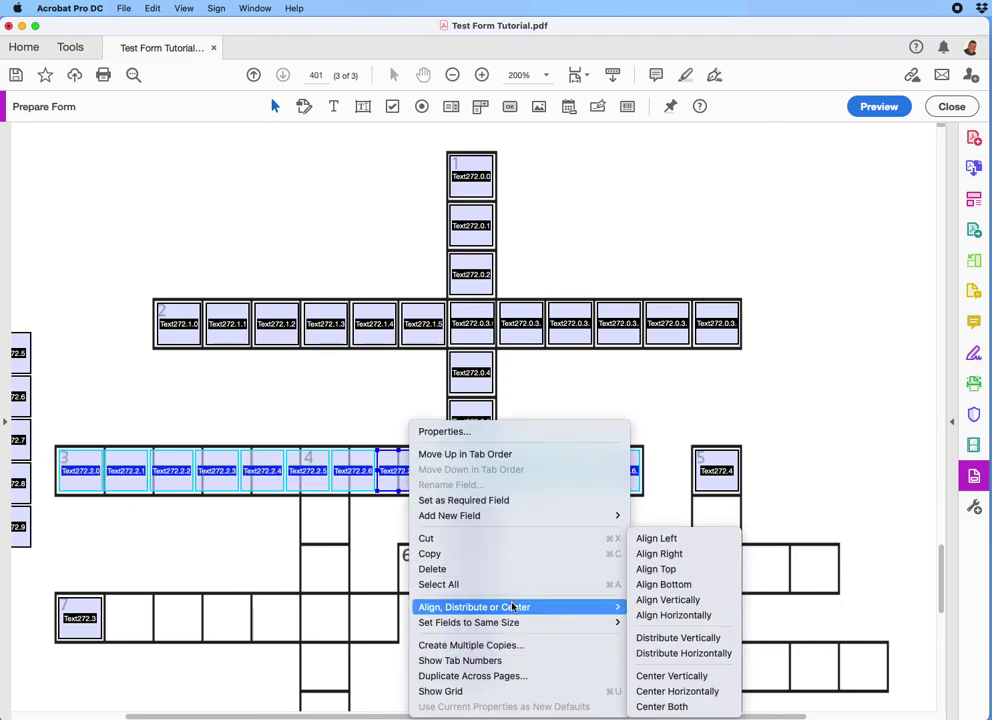
pyautogui.click(657, 655)
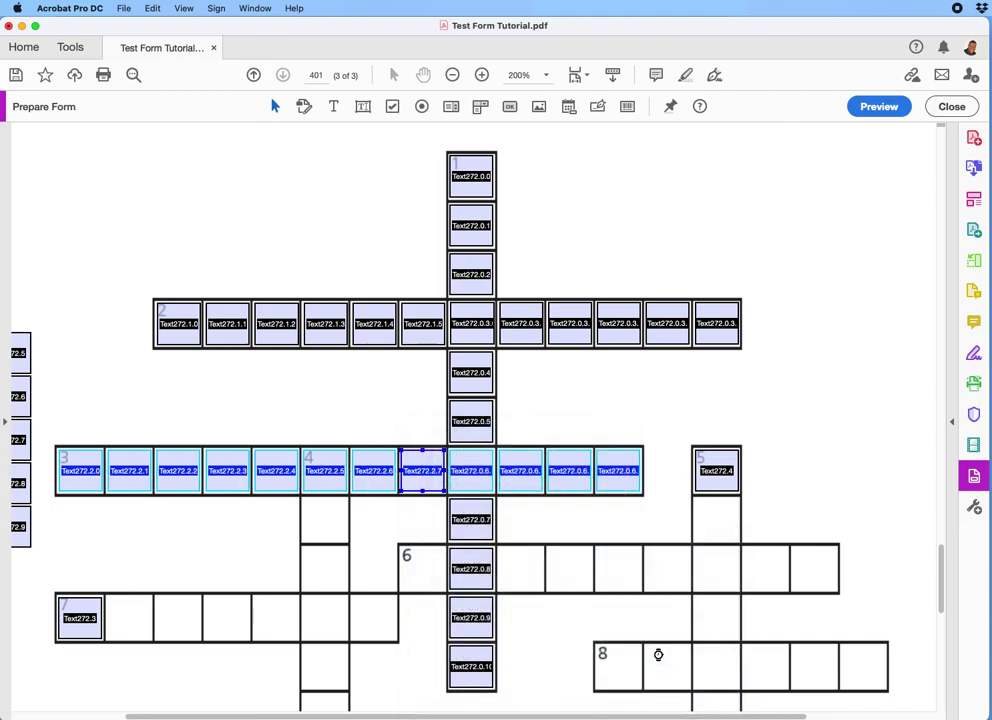
pyautogui.click(616, 401)
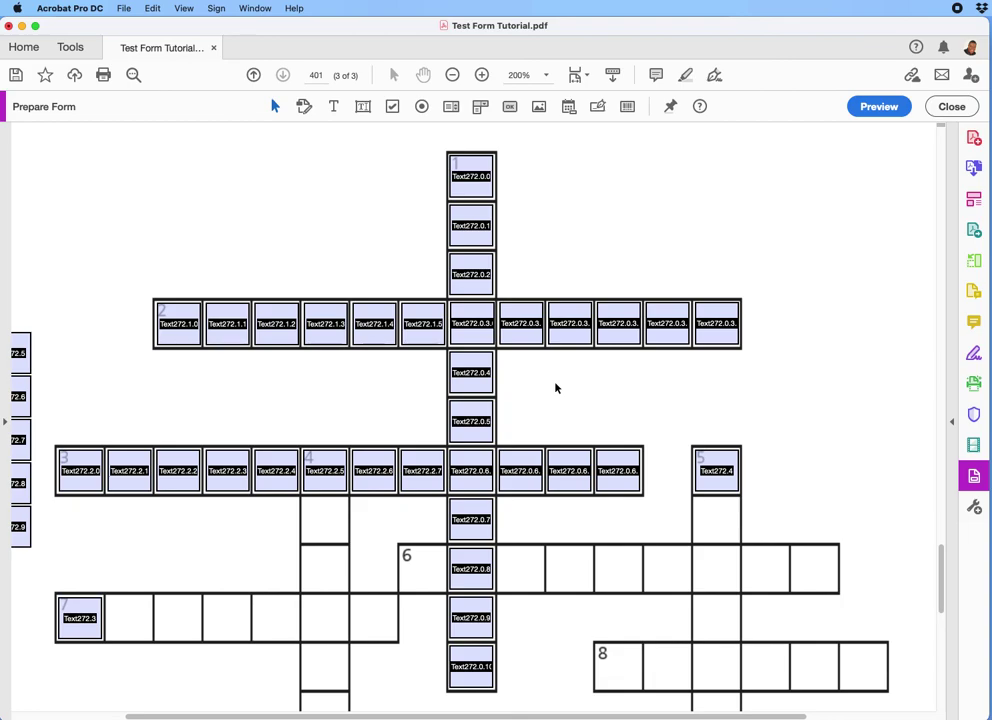
pyautogui.click(870, 106)
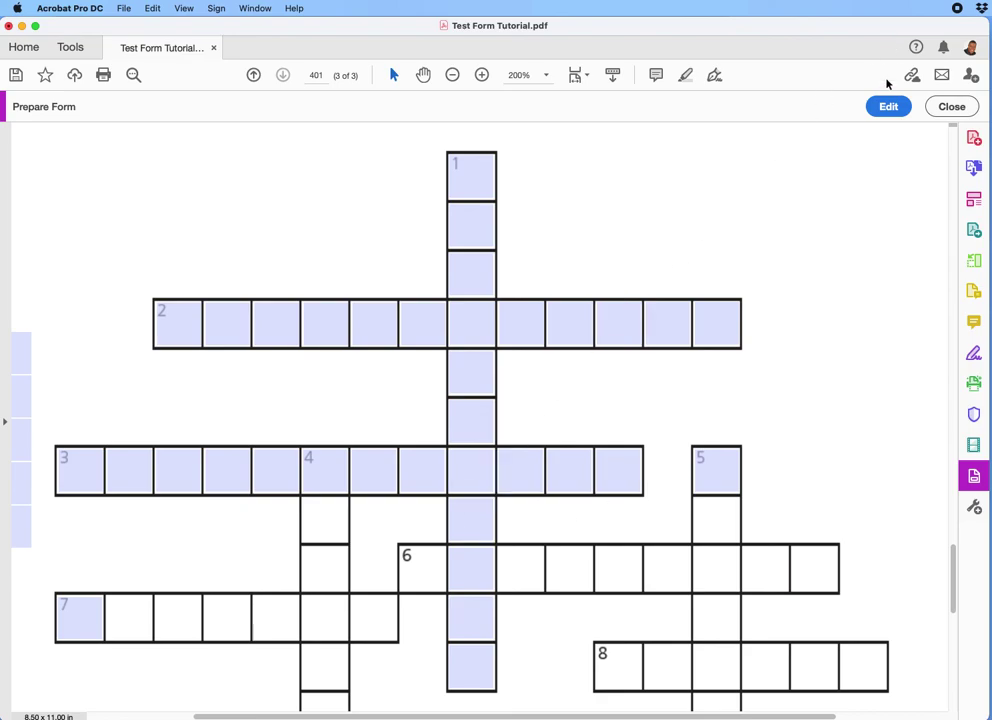
pyautogui.click(889, 107)
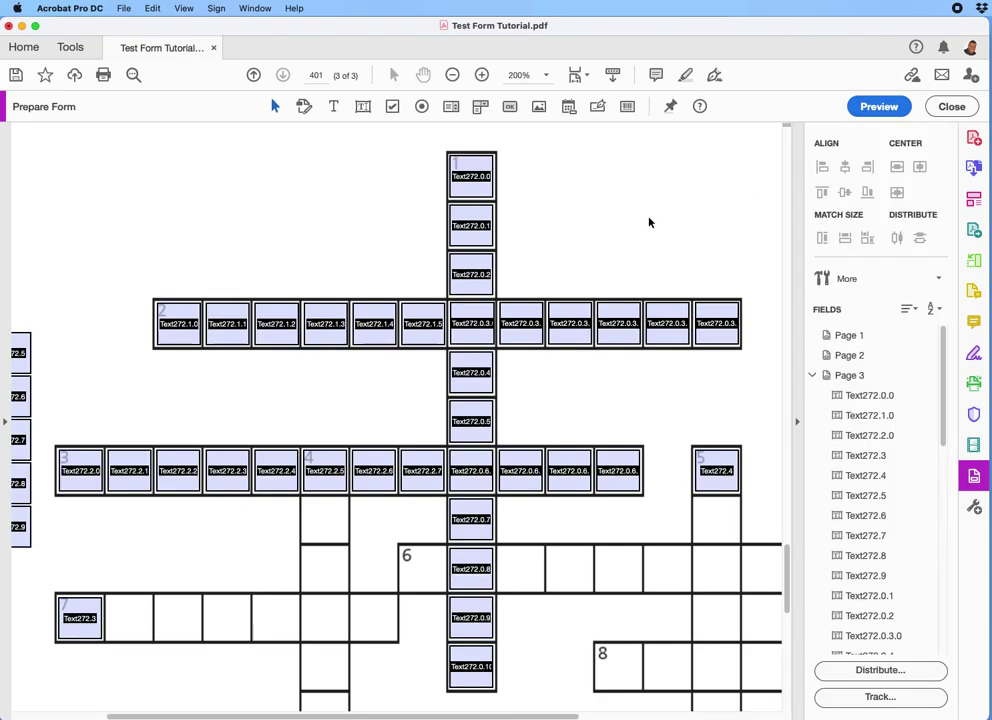
pyautogui.click(798, 423)
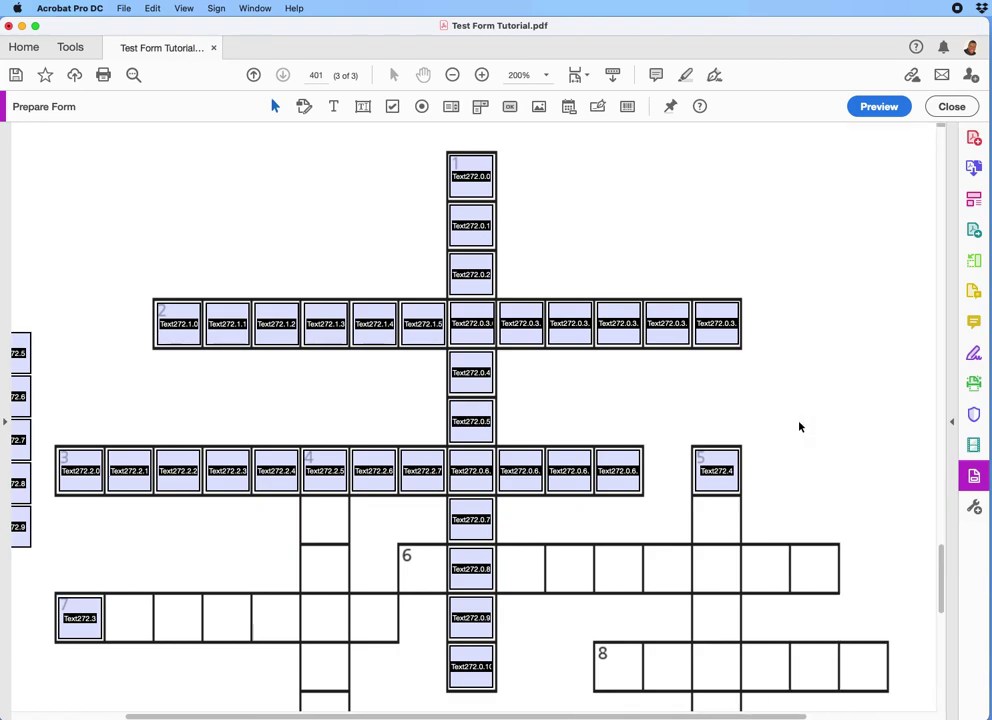